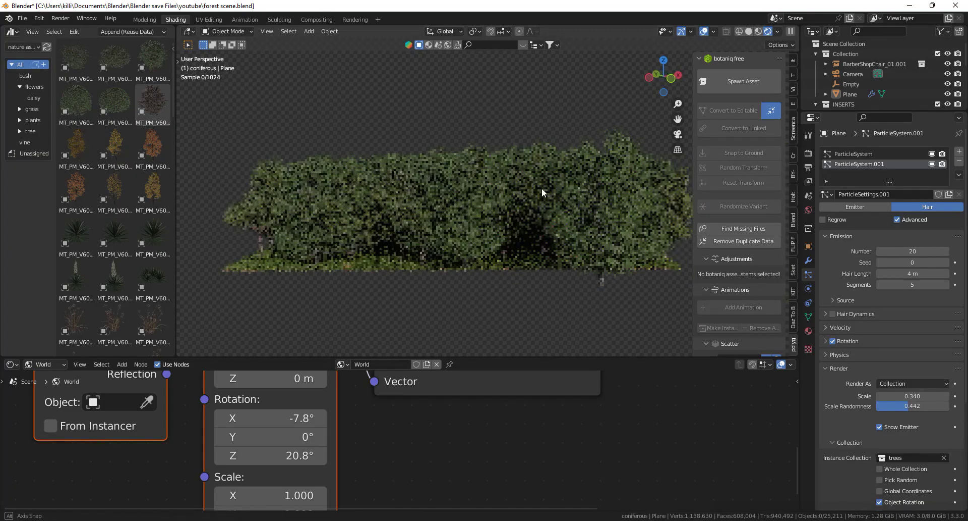
middle_click_drag(542, 188, 566, 202)
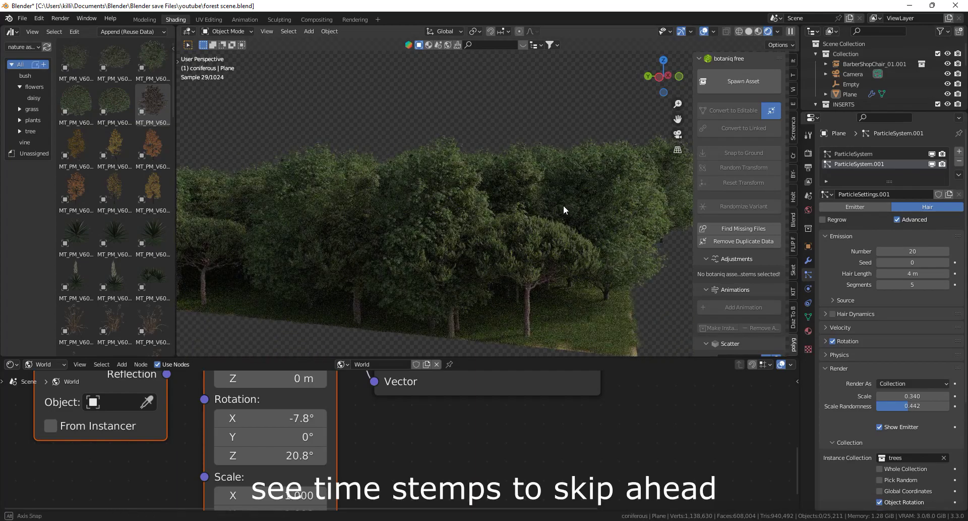
middle_click_drag(564, 205, 413, 212)
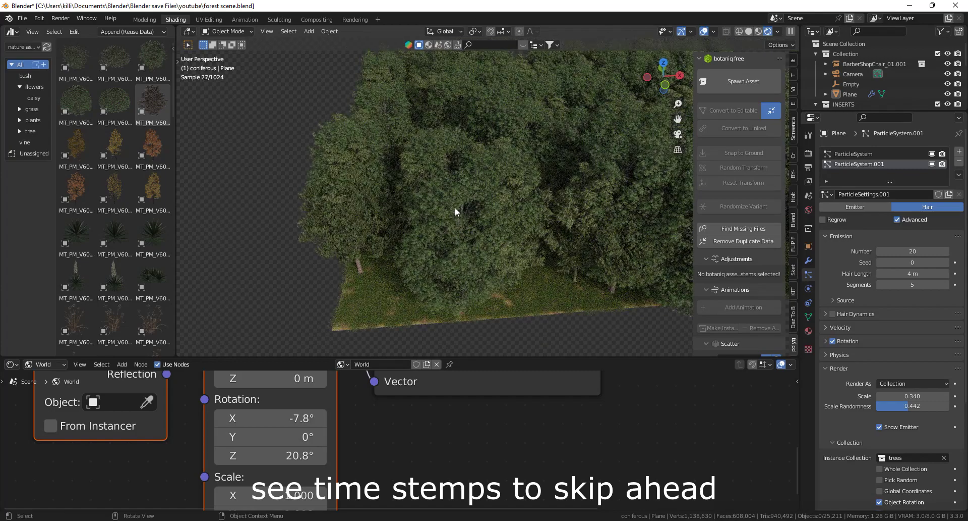
scroll(109, 167, "down", 15)
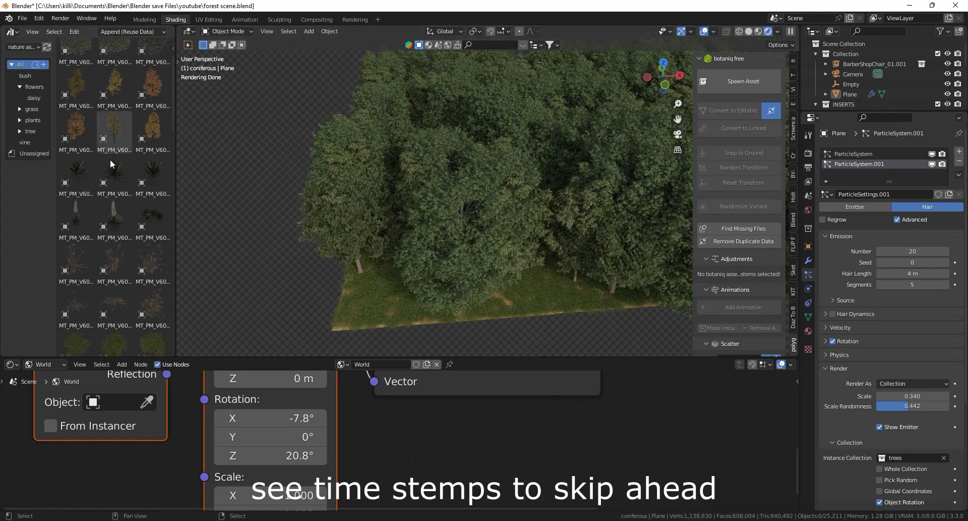
scroll(108, 154, "up", 20)
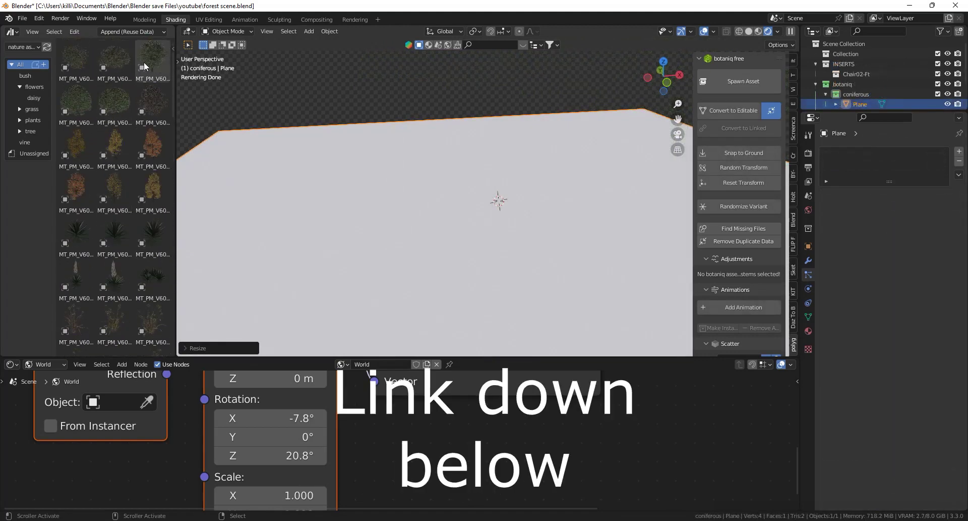
- Place an orange Acer buergerianum tree and the green MT_PM_V60_Alnus_cremastogyne_01_06 tree from the asset library on the ground plane
scroll(143, 62, "down", 3)
left_click_drag(150, 137, 414, 257)
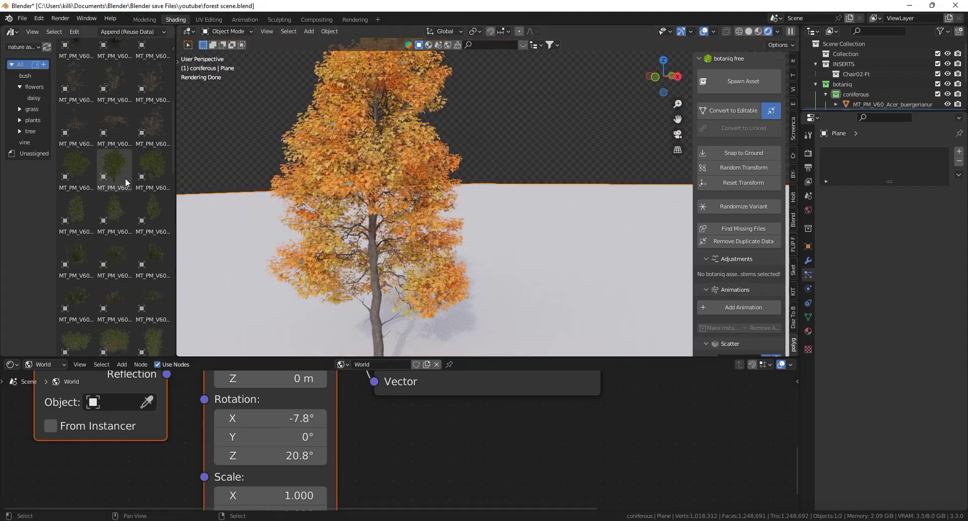
scroll(124, 194, "up", 8)
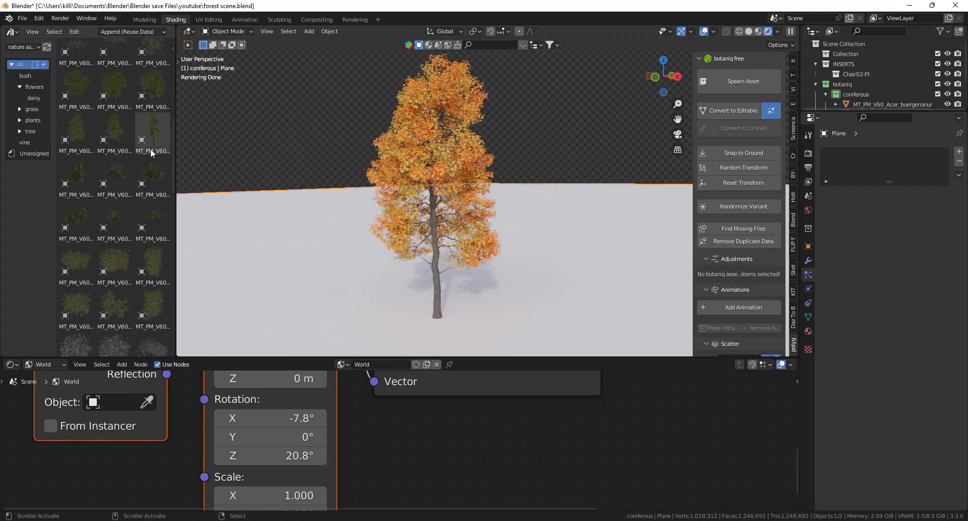
left_click_drag(150, 148, 290, 311)
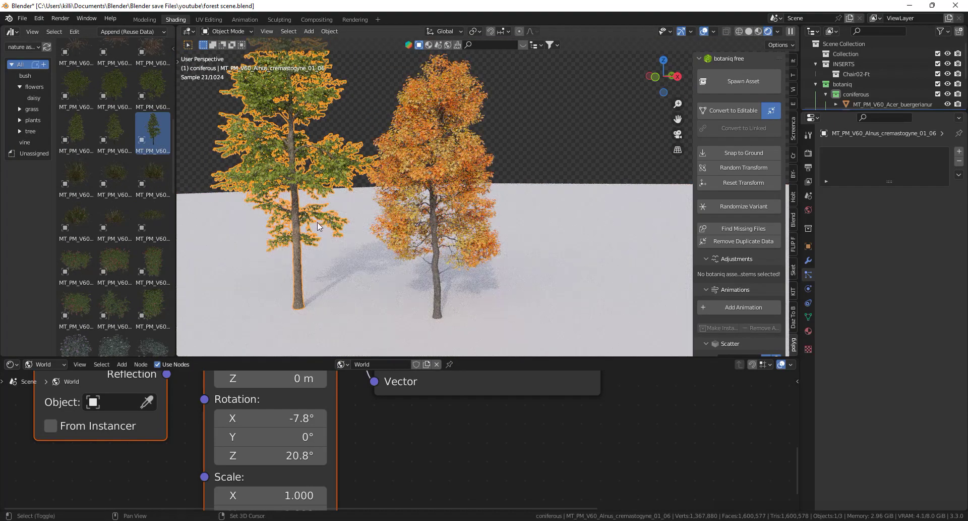
middle_click_drag(317, 222, 401, 219, "shift")
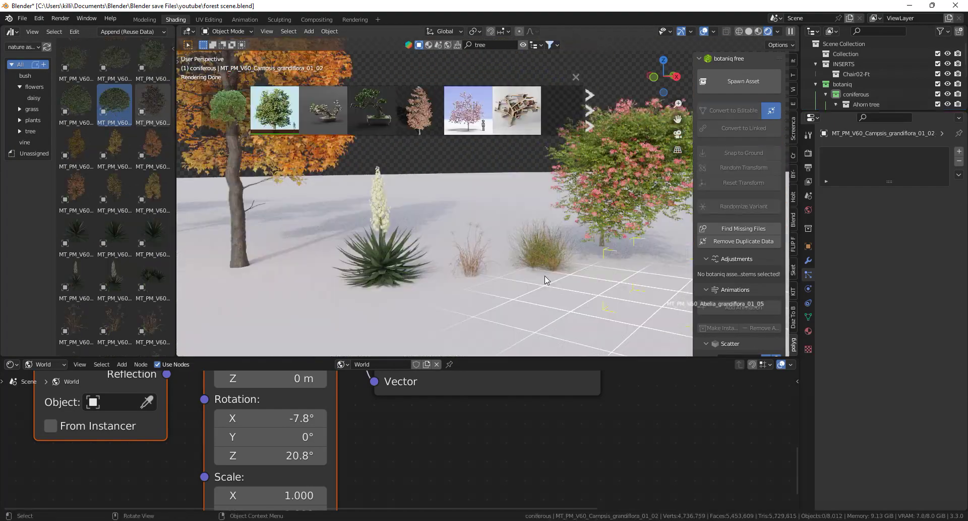
left_click(645, 280)
scroll(544, 275, "up", 1)
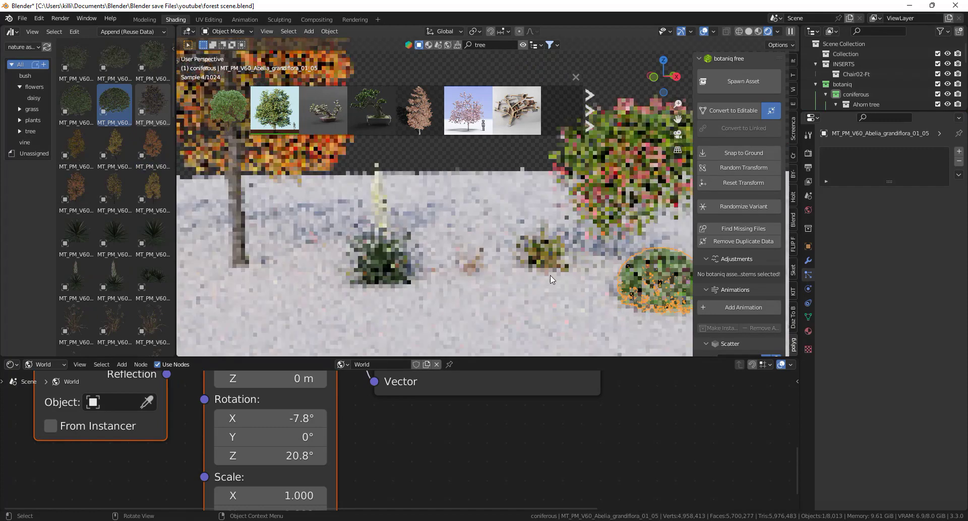
left_click(504, 155)
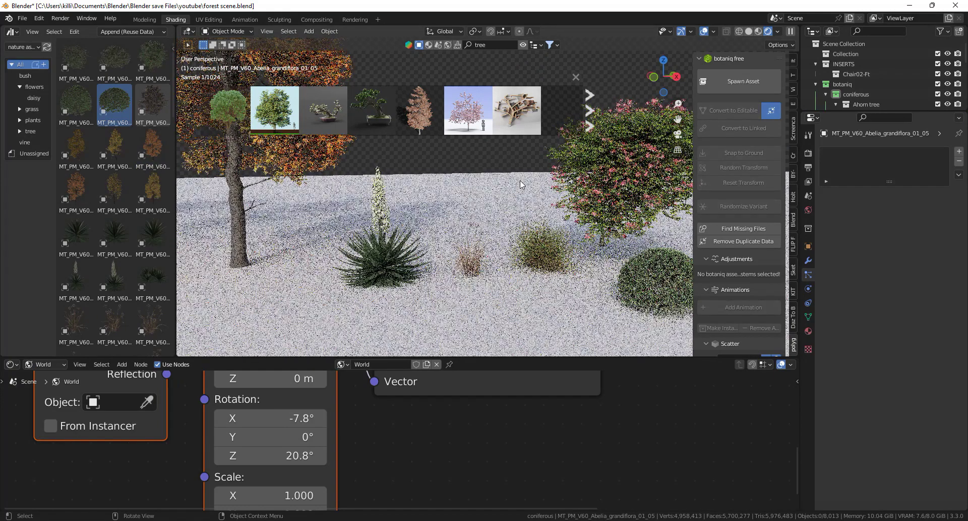
middle_click_drag(545, 254, 469, 240, "shift")
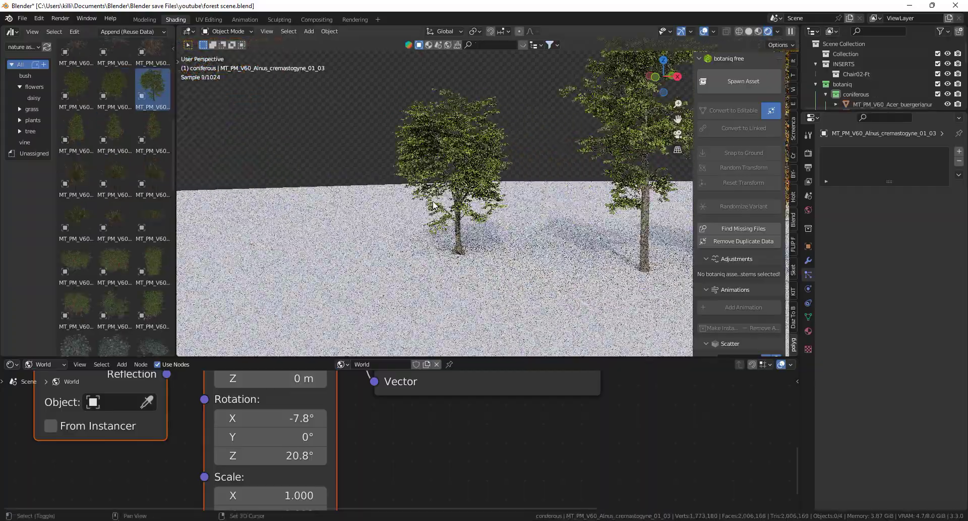
scroll(607, 176, "up", 5)
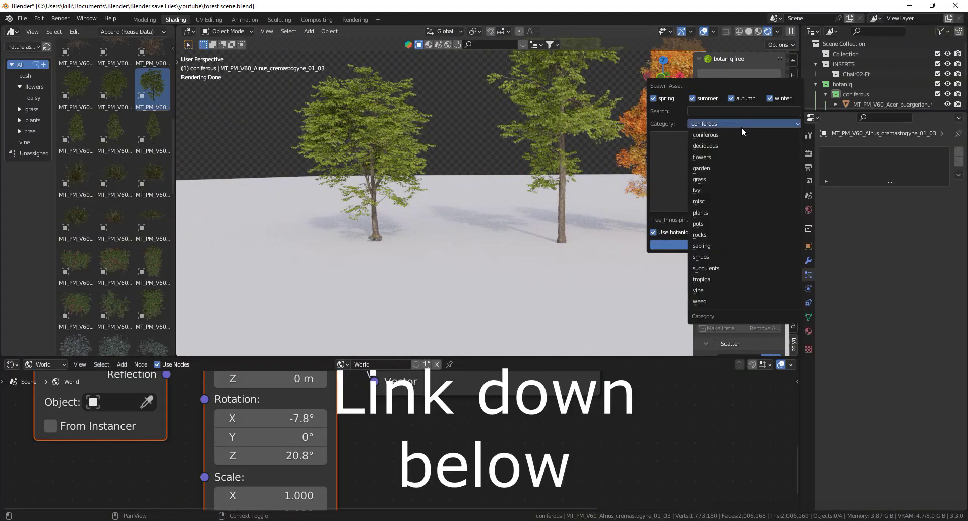
- Browse the botaniq add-on's coniferous assets that can be spawned
left_click(729, 132)
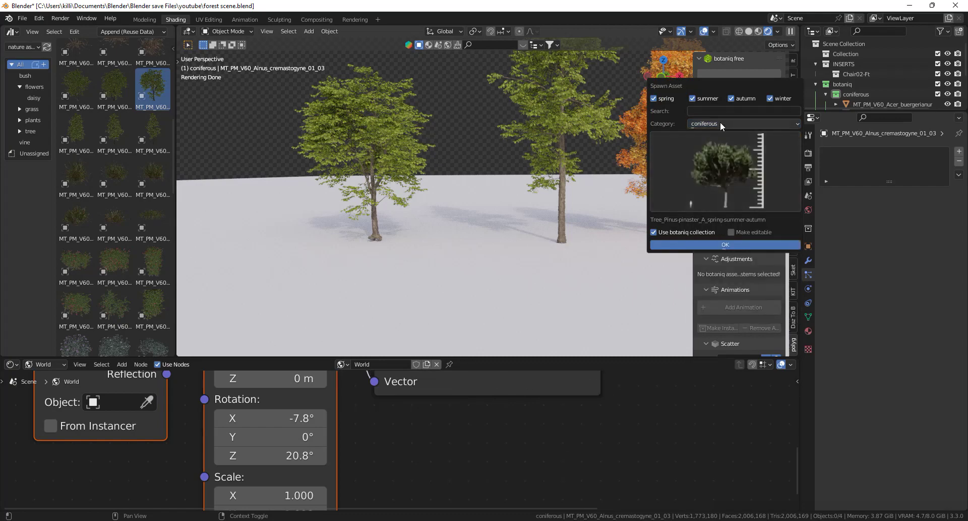
left_click(720, 123)
left_click(726, 134)
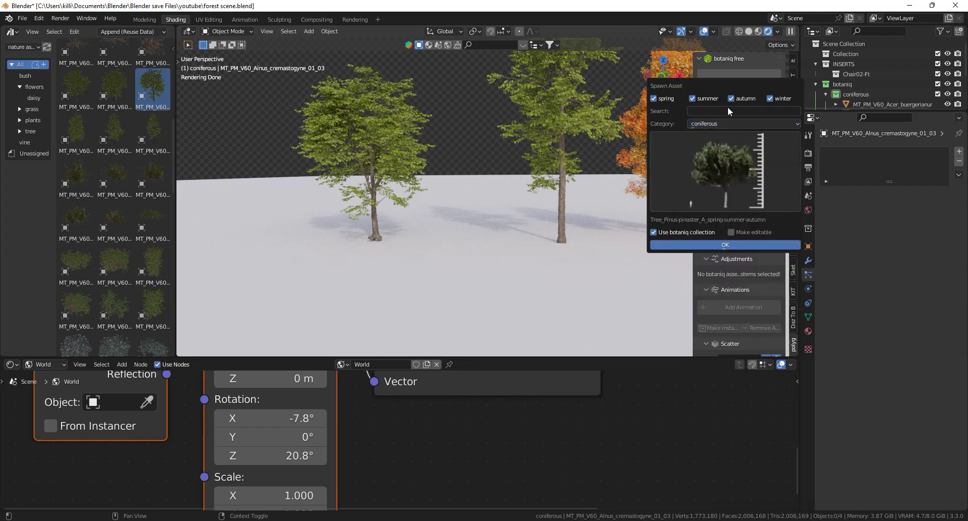
left_click(709, 170)
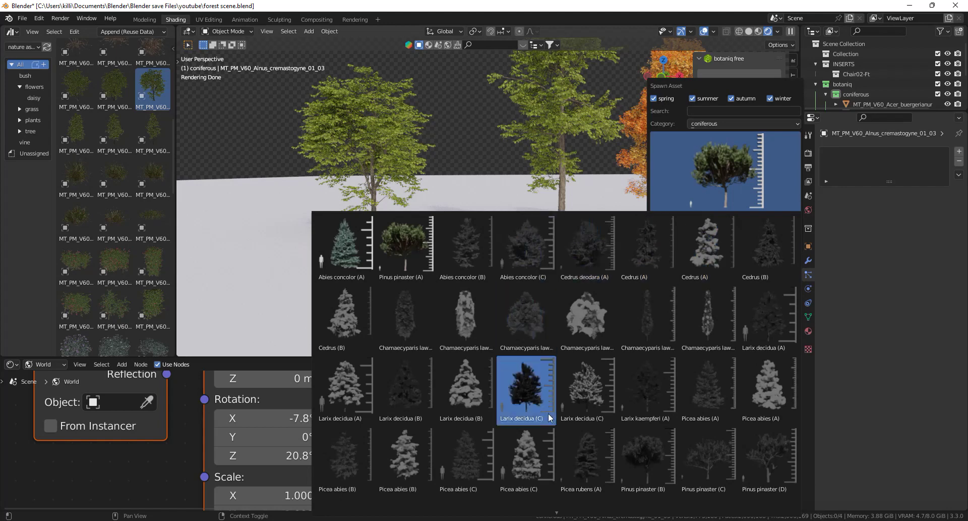
mouse_move(557, 512)
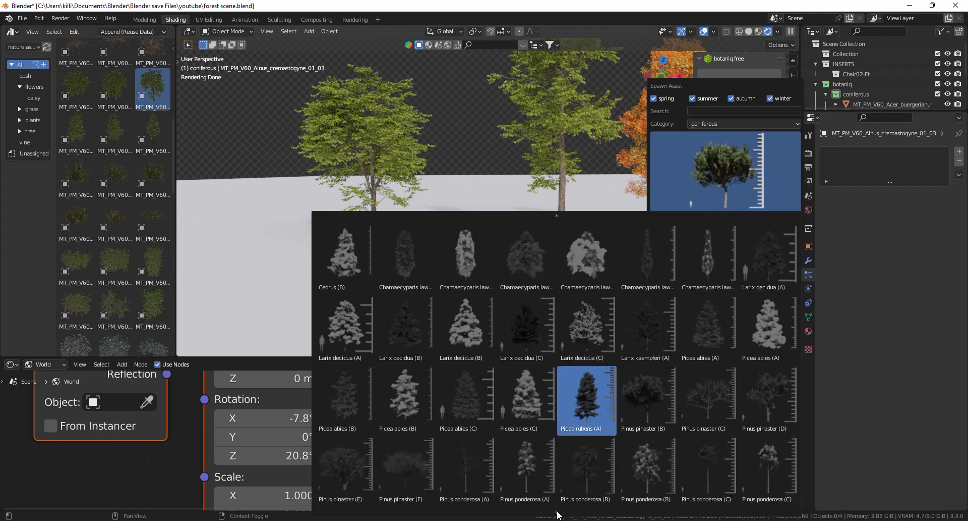
mouse_move(555, 194)
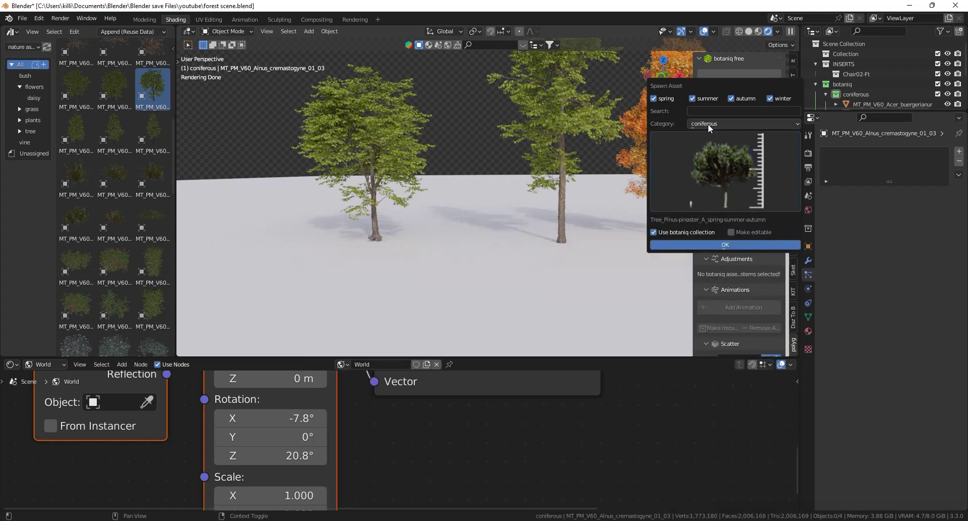
- Spawn the Tree_Robinia-pseudoacacia_A_summer asset from botaniq's deciduous category
left_click(716, 126)
left_click(718, 146)
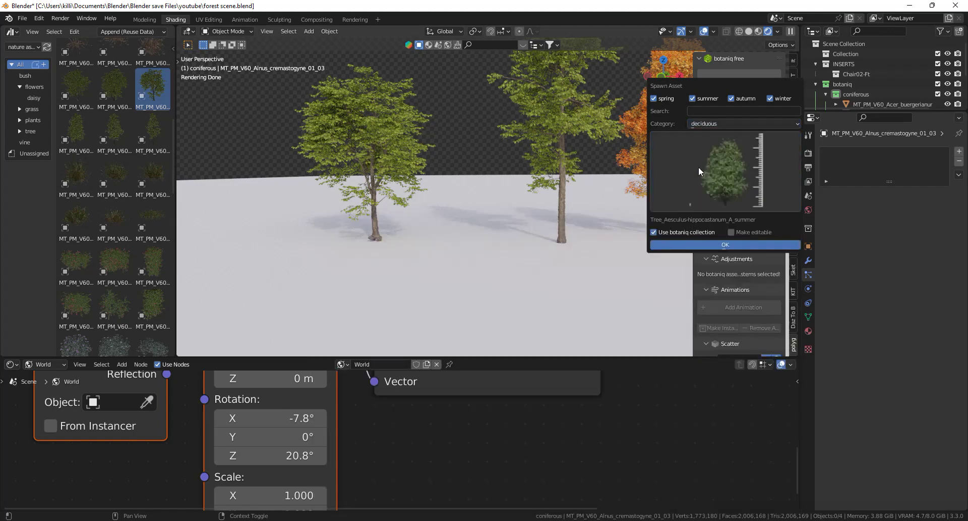
left_click(699, 166)
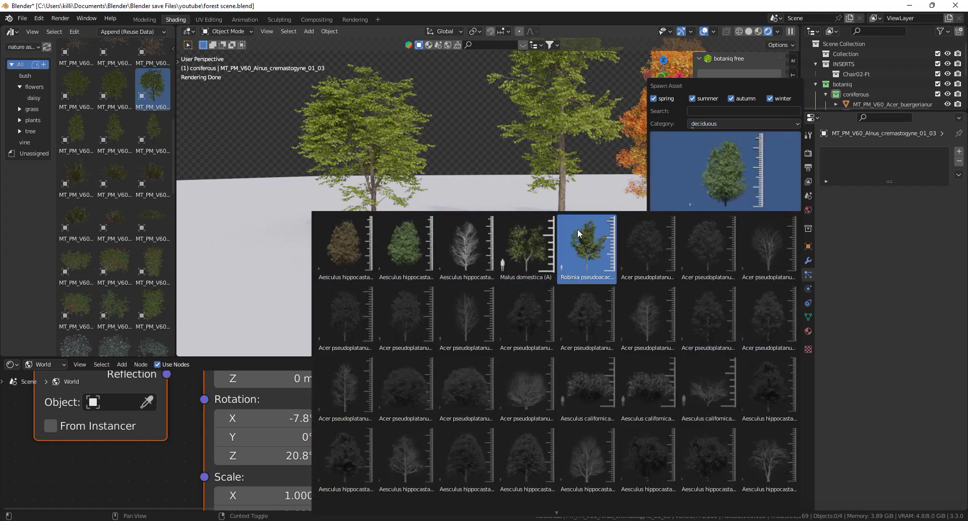
left_click(593, 244)
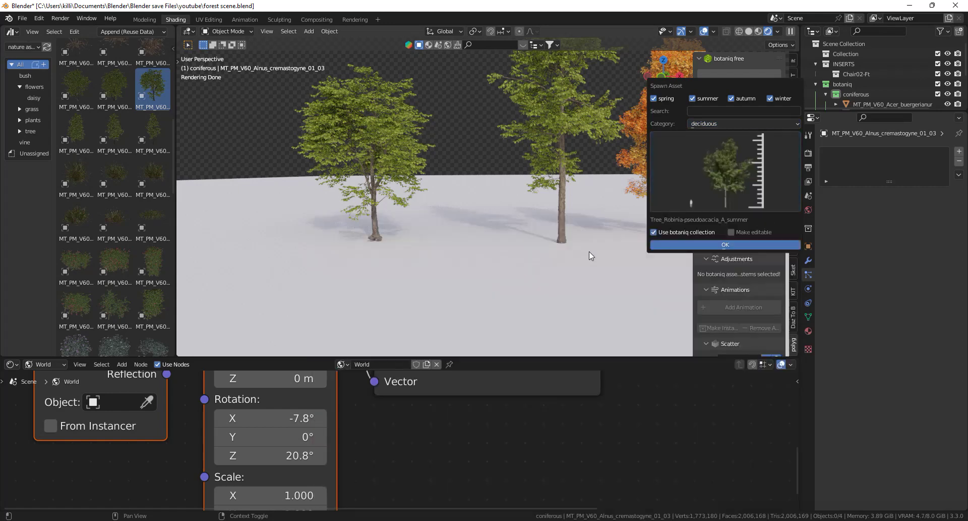
key("Return")
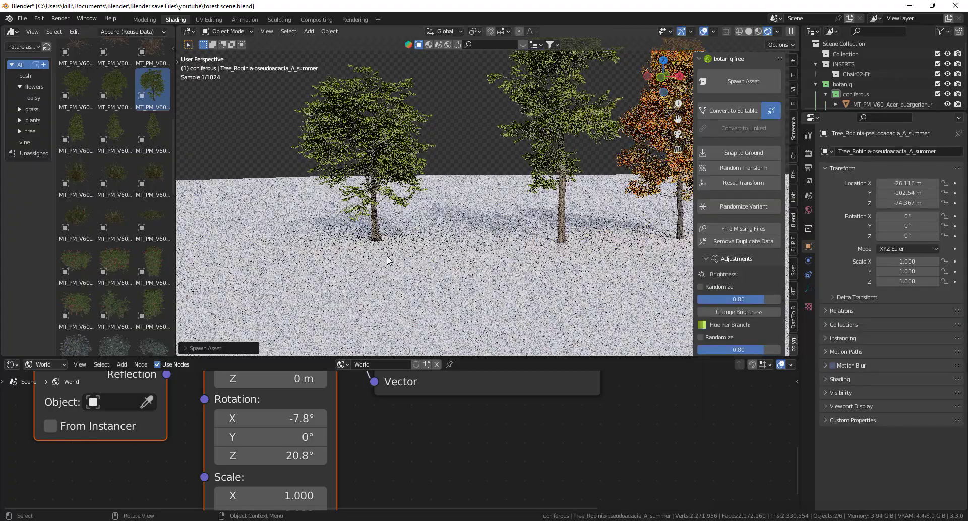
- Examine the spawned Robinia tree up close, checking its leaf and branch detail, and deselect it
scroll(569, 196, "down", 5)
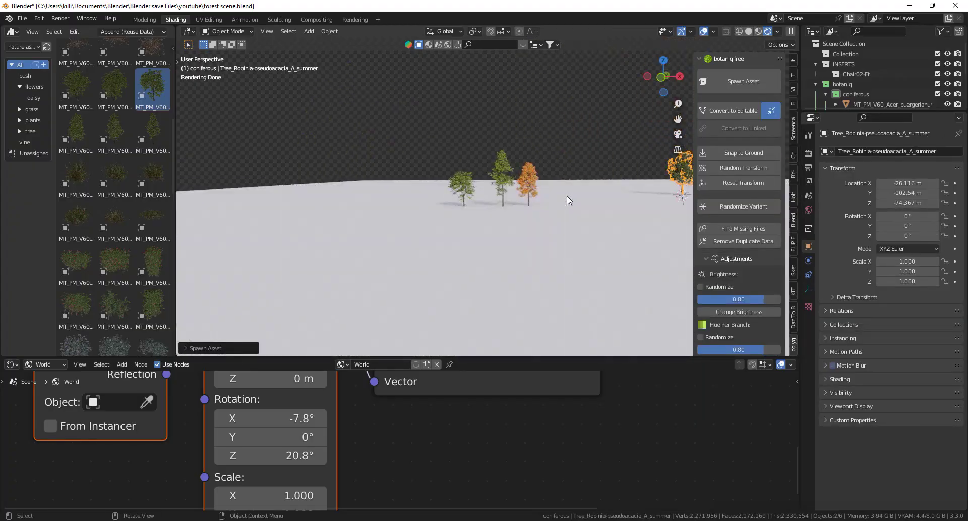
key("KP_Decimal")
scroll(513, 165, "up", 4)
scroll(512, 165, "up", 6)
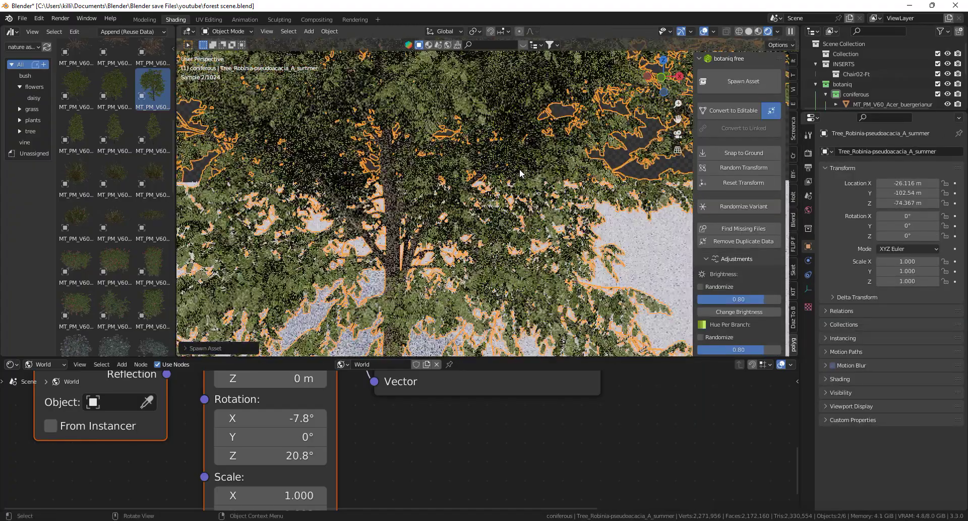
scroll(508, 165, "up", 6)
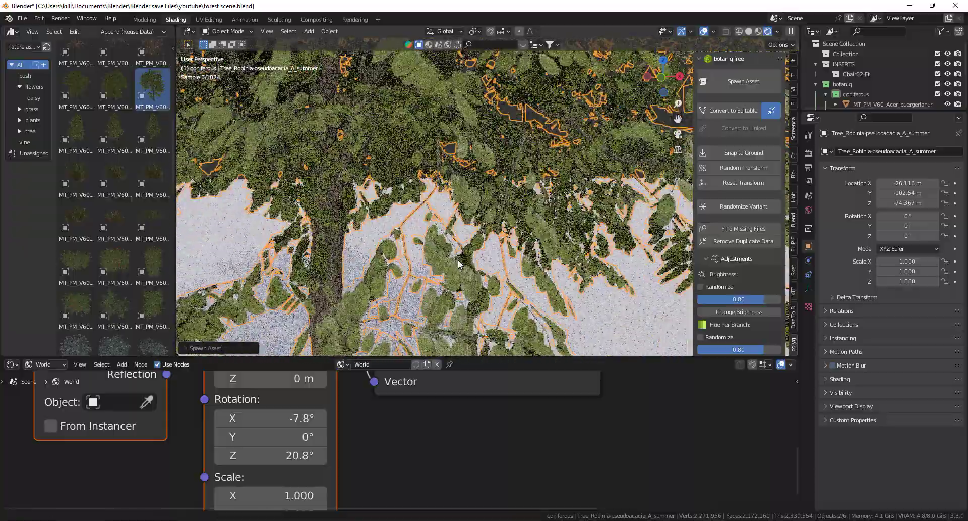
scroll(453, 253, "up", 3)
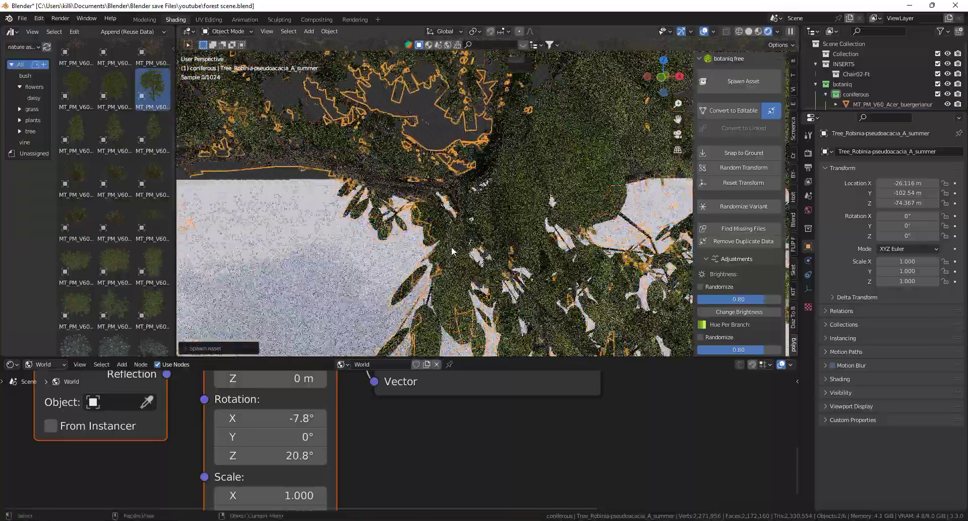
middle_click_drag(477, 183, 519, 302, "shift")
scroll(528, 309, "up", 2)
scroll(528, 308, "up", 6)
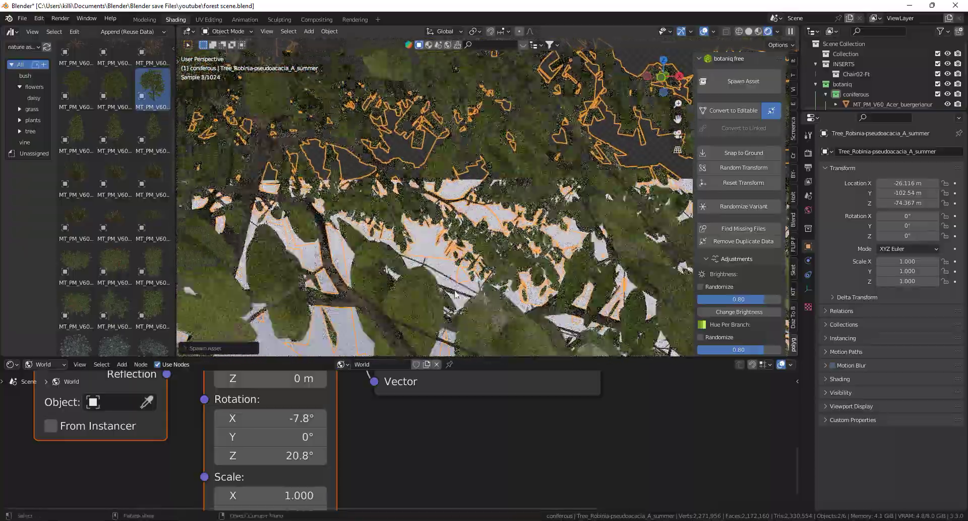
scroll(557, 181, "up", 3)
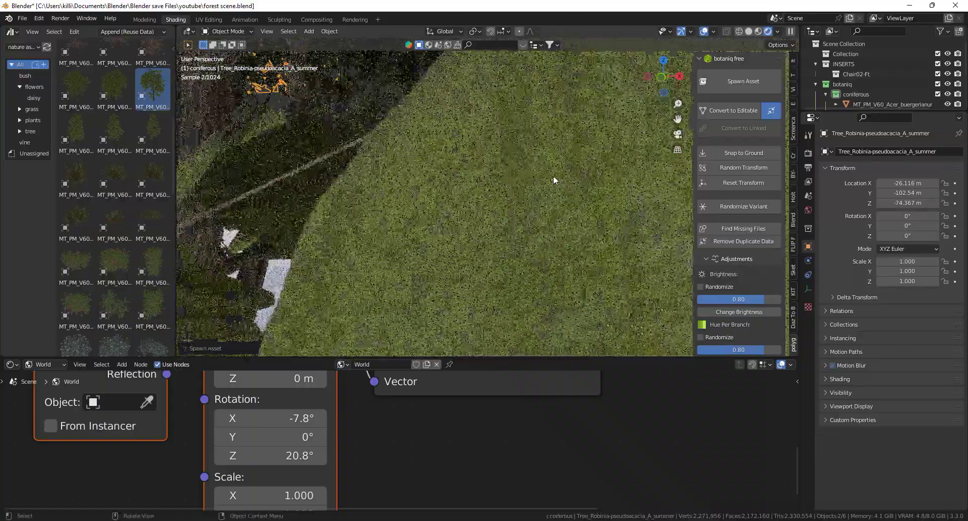
scroll(494, 202, "up", 4)
scroll(227, 129, "down", 6)
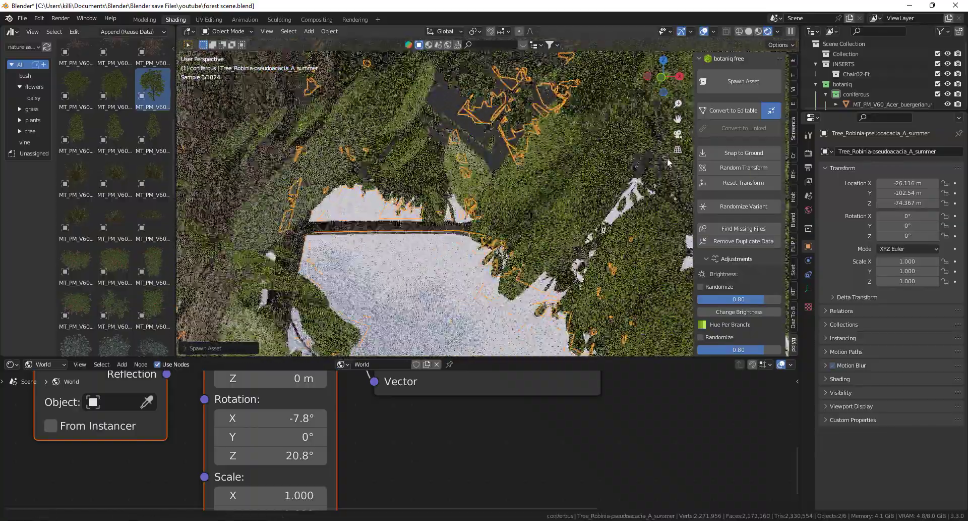
scroll(254, 193, "down", 8)
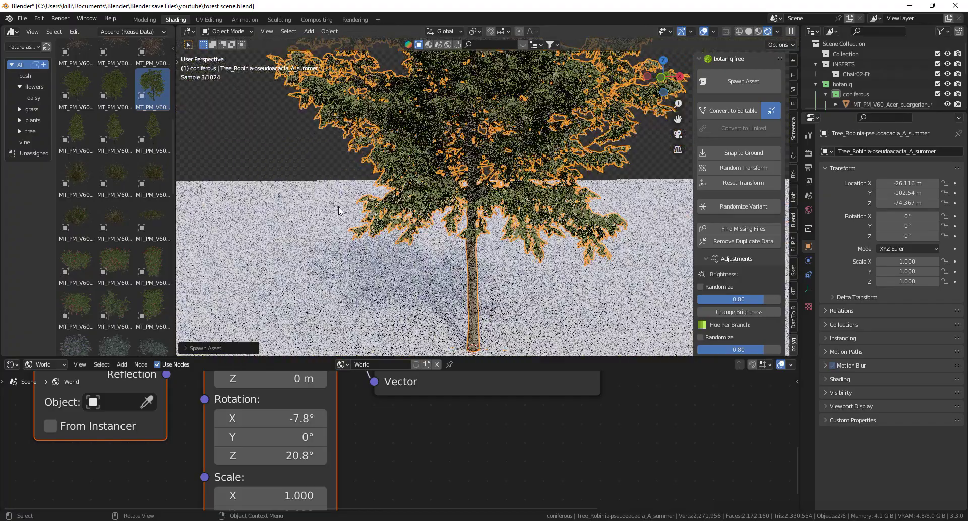
scroll(493, 255, "down", 5)
left_click(291, 238)
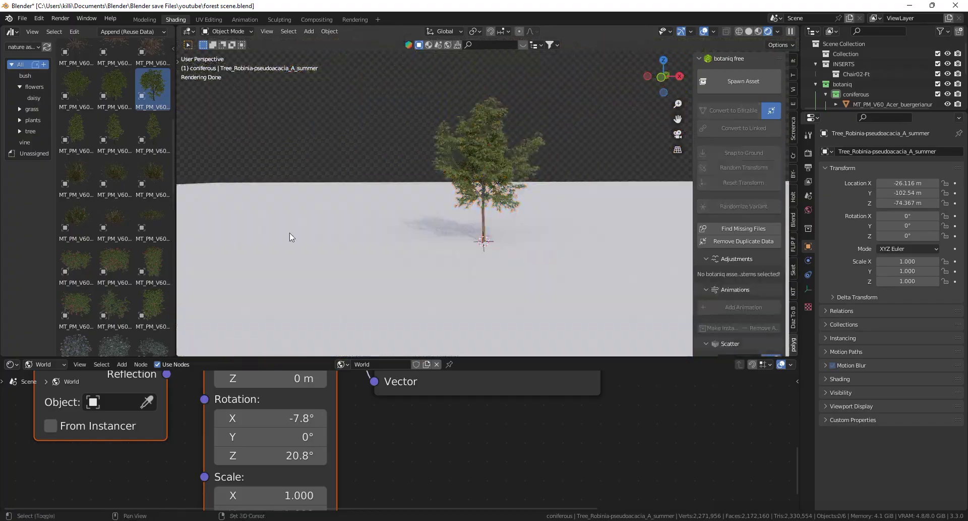
- Place the green Ahorn tree from the online "tree" search results on the ground plane and select its leaves
middle_click_drag(292, 238, 193, 234, "shift")
scroll(464, 241, "down", 10)
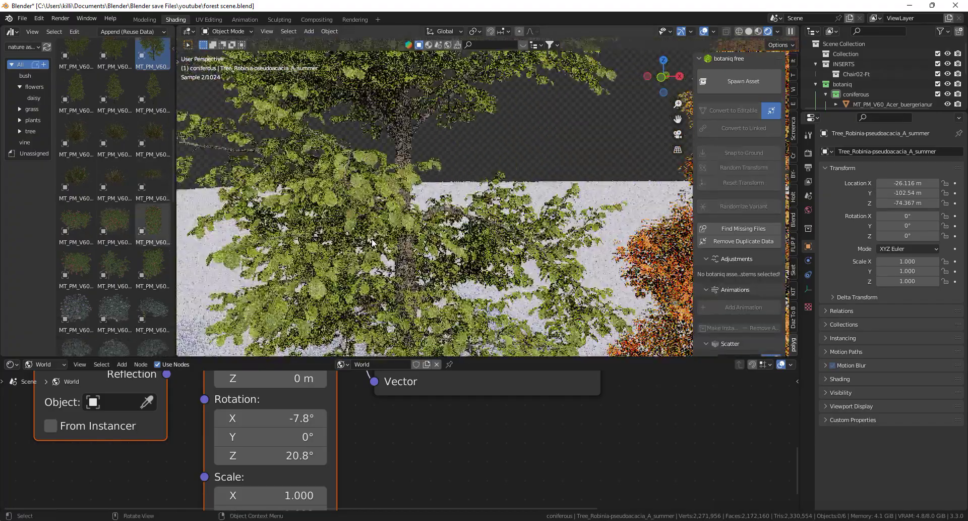
scroll(465, 241, "down", 6)
middle_click_drag(545, 232, 458, 240, "shift")
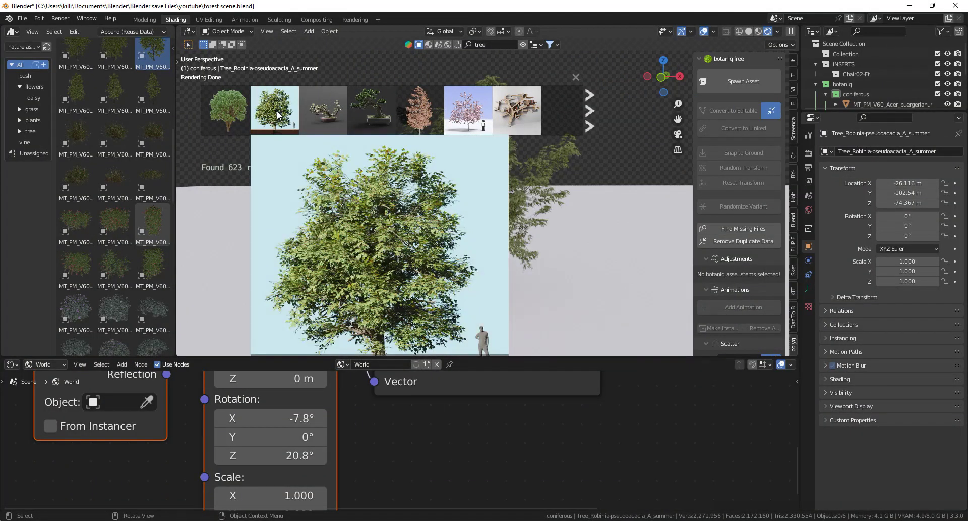
left_click_drag(278, 113, 341, 292)
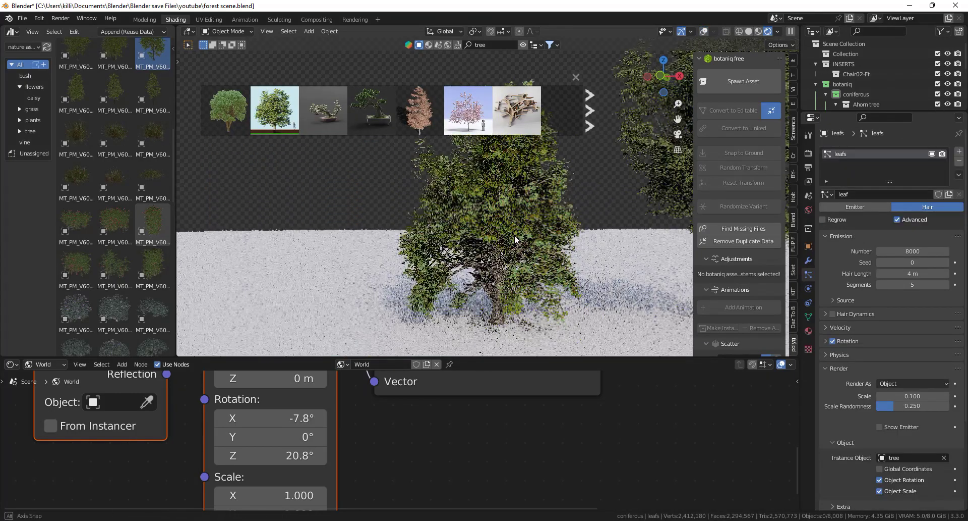
mouse_move(514, 235)
middle_mouse_down("shift")
mouse_move(495, 197)
mouse_move(525, 256)
mouse_move(505, 232)
middle_mouse_up("shift")
left_click(506, 232)
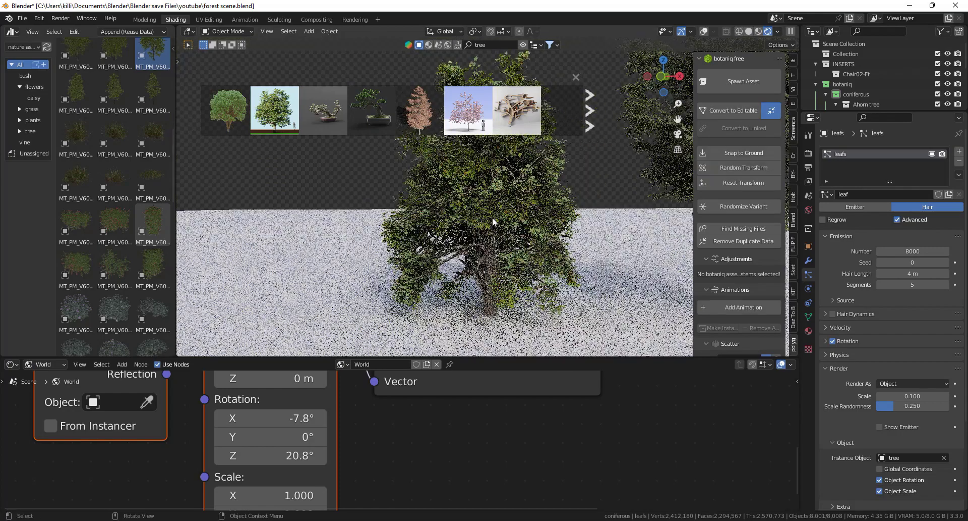
scroll(442, 123, "down", 4)
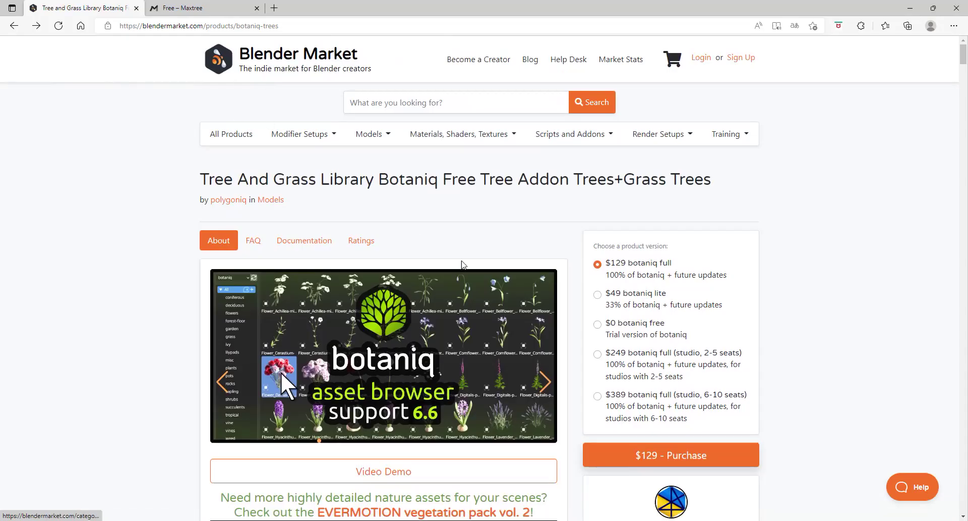
- Switch to the botaniq page on Blender Market, view its gallery images and choose the $0 botaniq free version
scroll(612, 197, "down", 3)
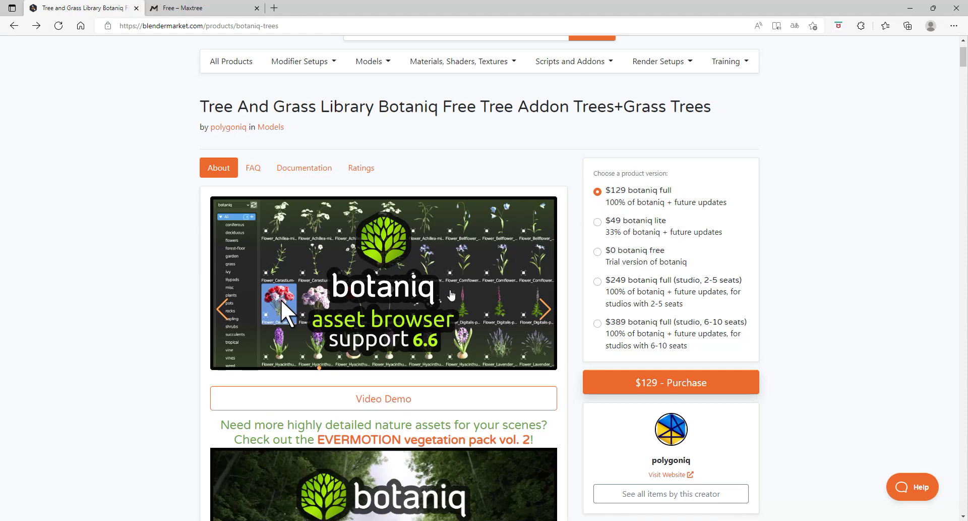
left_click(544, 310)
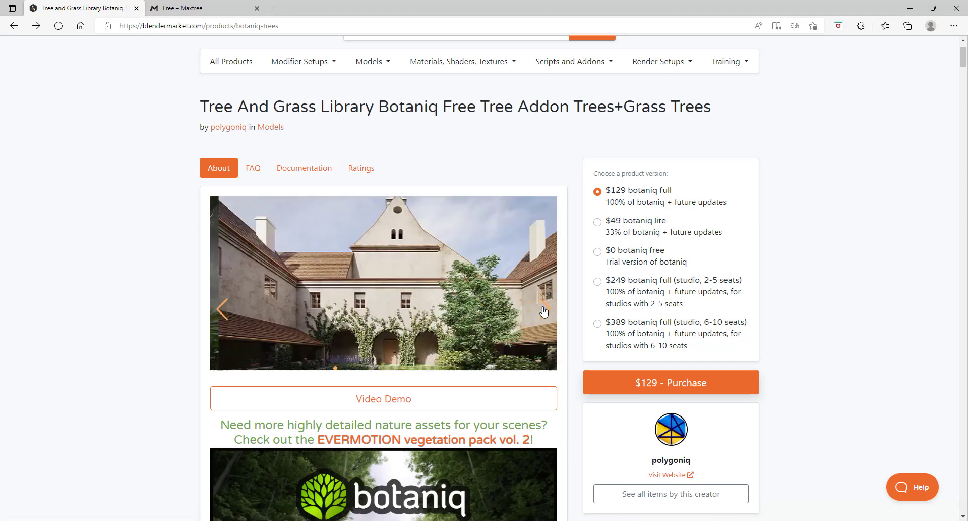
left_click(545, 311)
left_click(544, 312)
left_click(544, 311)
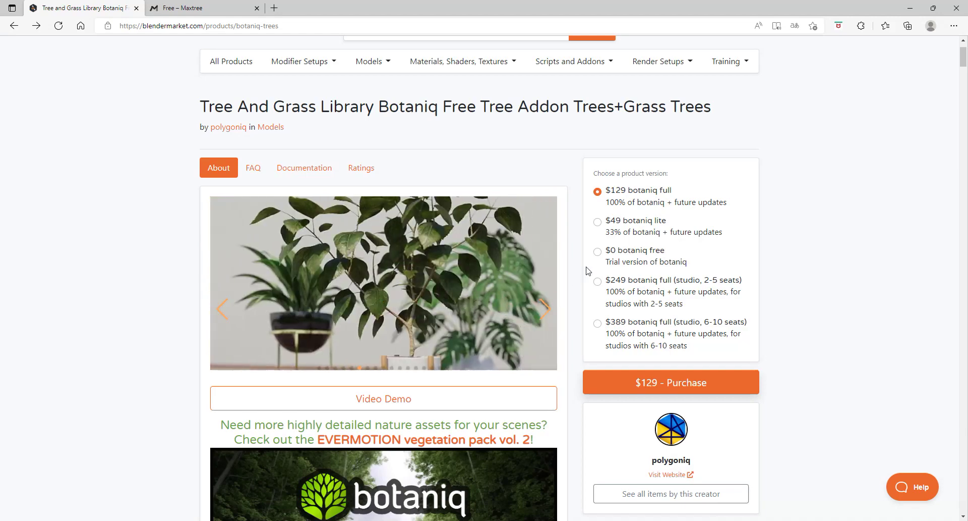
left_click(598, 252)
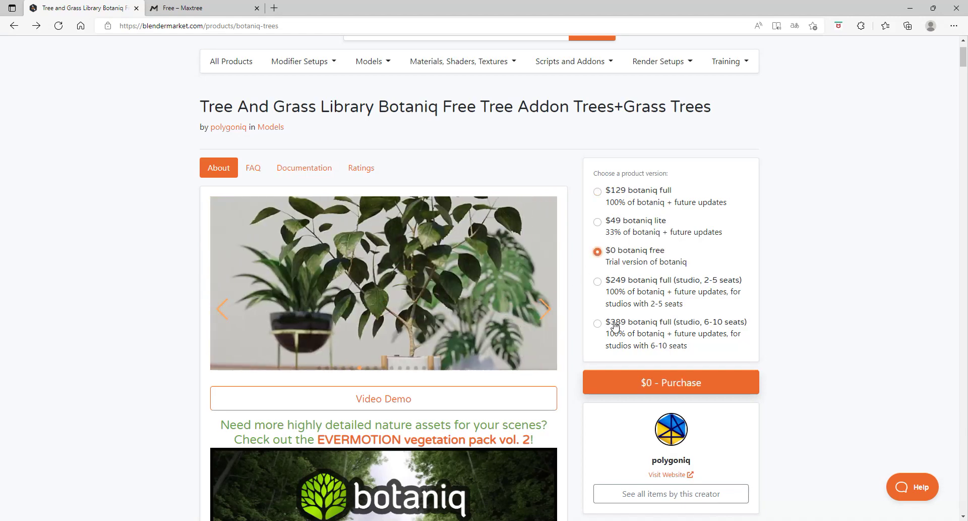
- Add the $0 botaniq free version to the cart and open polygoniq's traffiq vehicle library from the product page
scroll(655, 323, "down", 2)
left_click(669, 316)
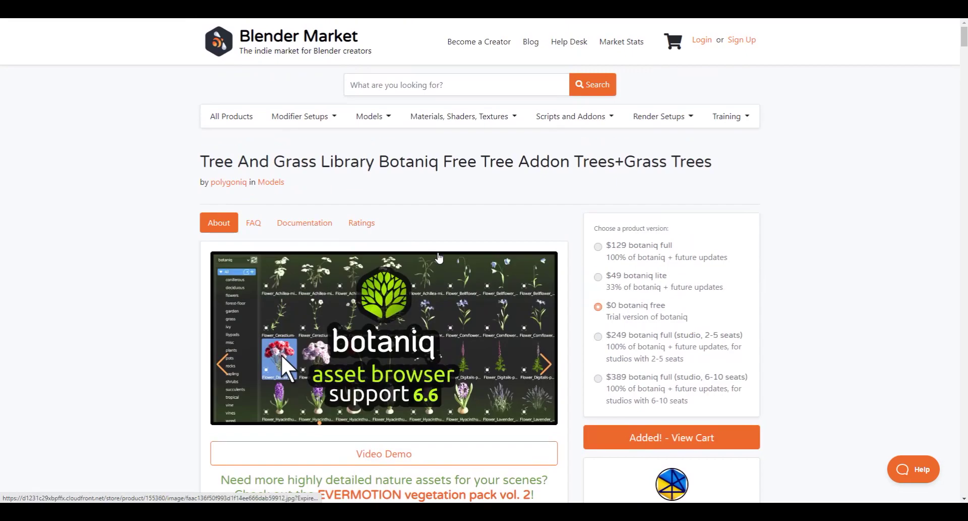
scroll(439, 258, "down", 2)
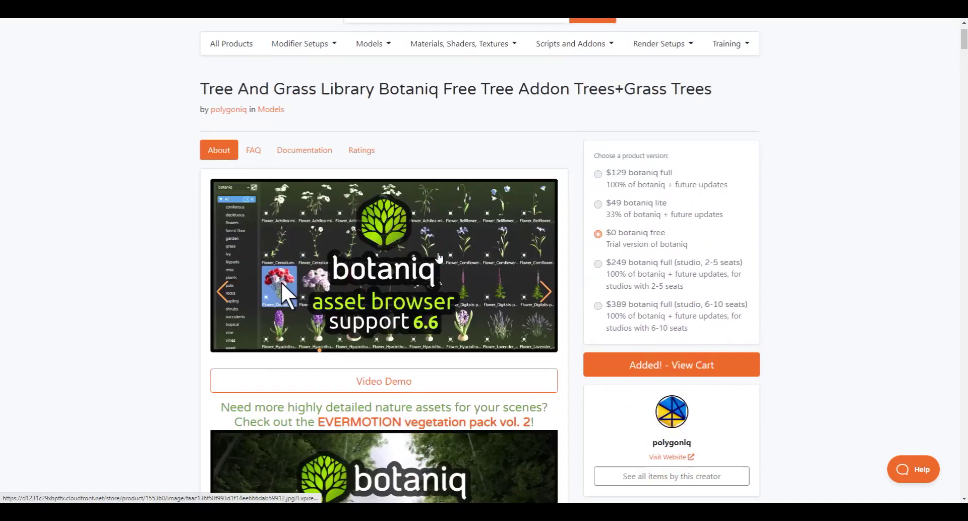
scroll(439, 257, "down", 6)
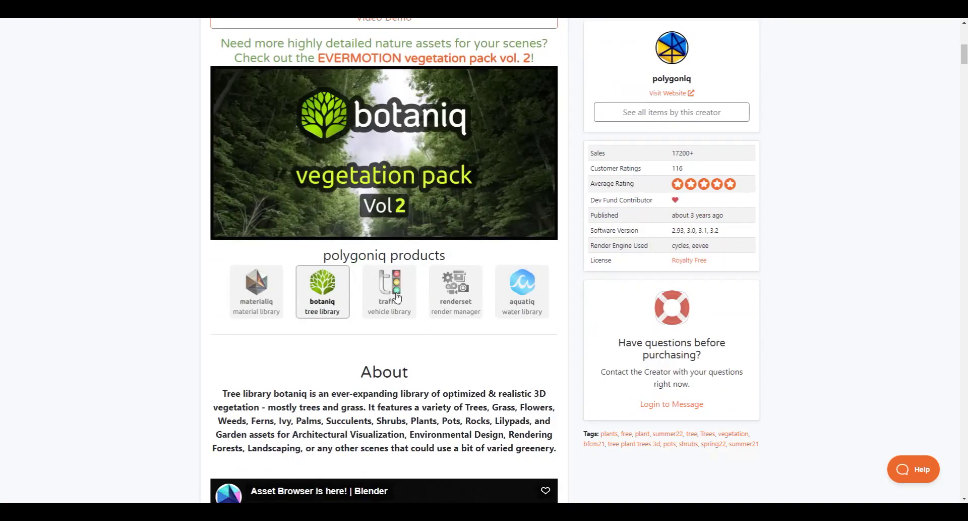
left_click(396, 292)
scroll(396, 300, "down", 3)
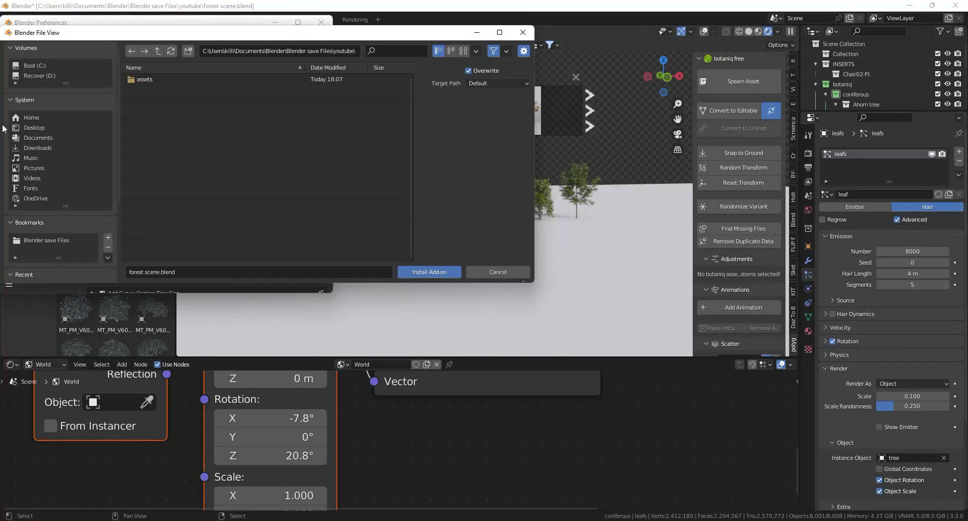
- In Blender's preferences, install the add-on botaniq_free-6.5.0_gumroad.zip from the addons folder and close the preferences
scroll(76, 208, "down", 5)
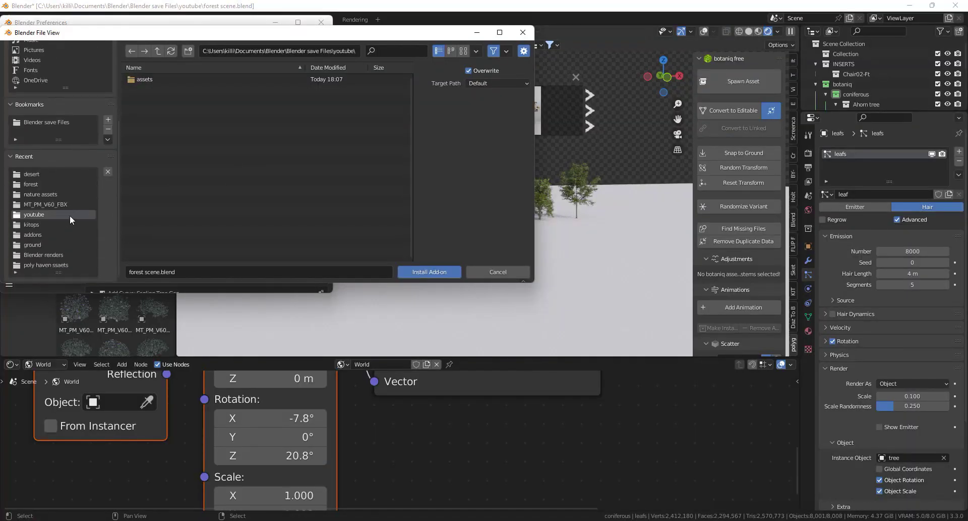
left_click(41, 233)
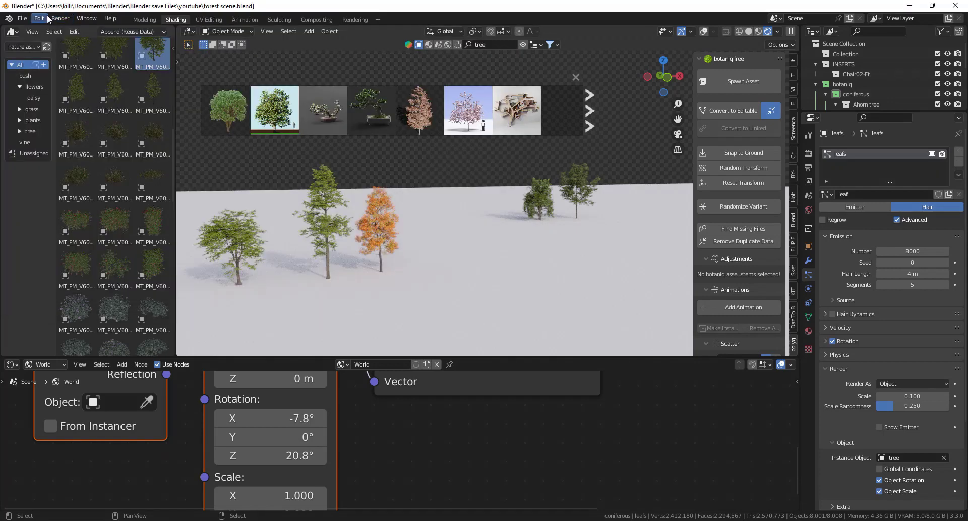
left_click(45, 19)
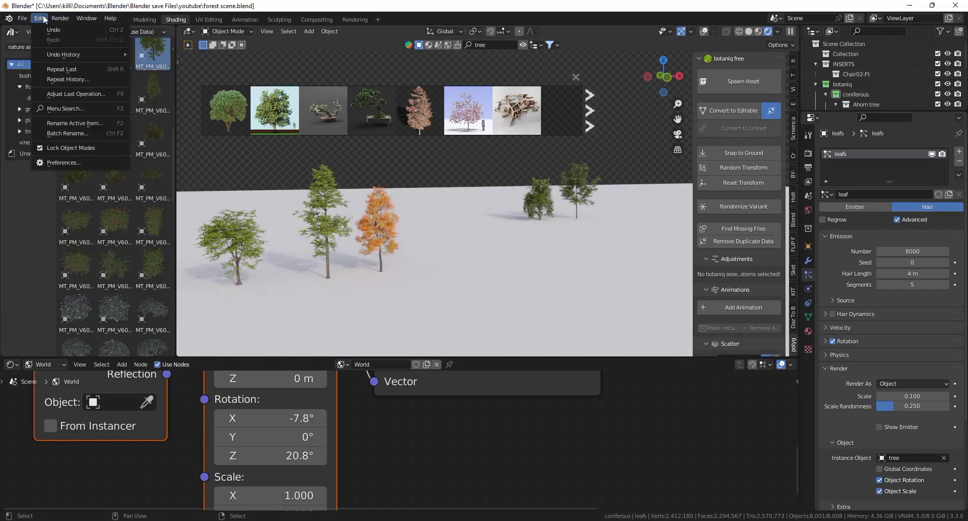
left_click(87, 160)
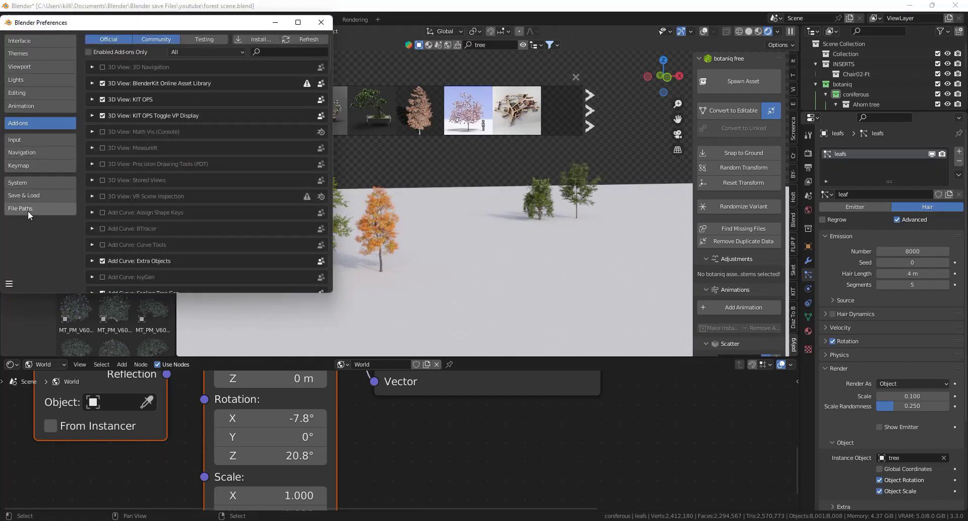
left_click(253, 42)
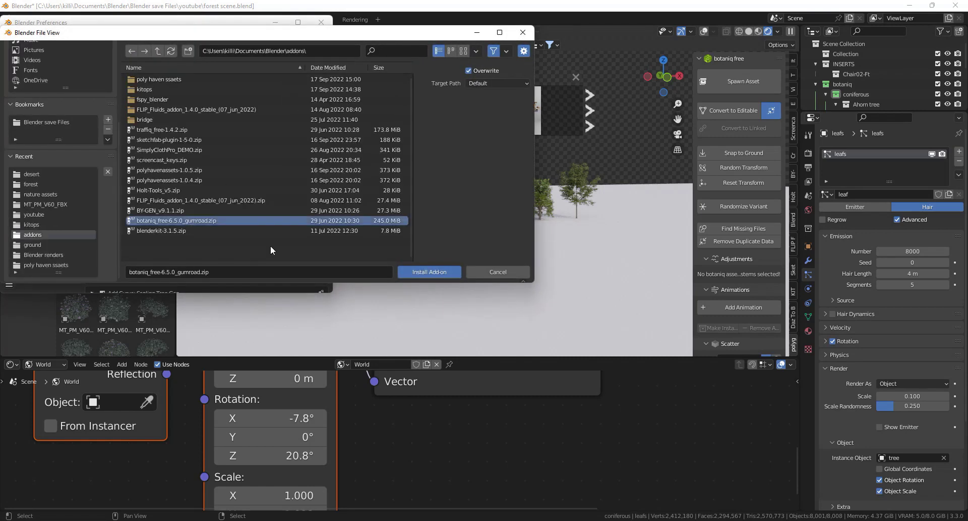
left_click(429, 271)
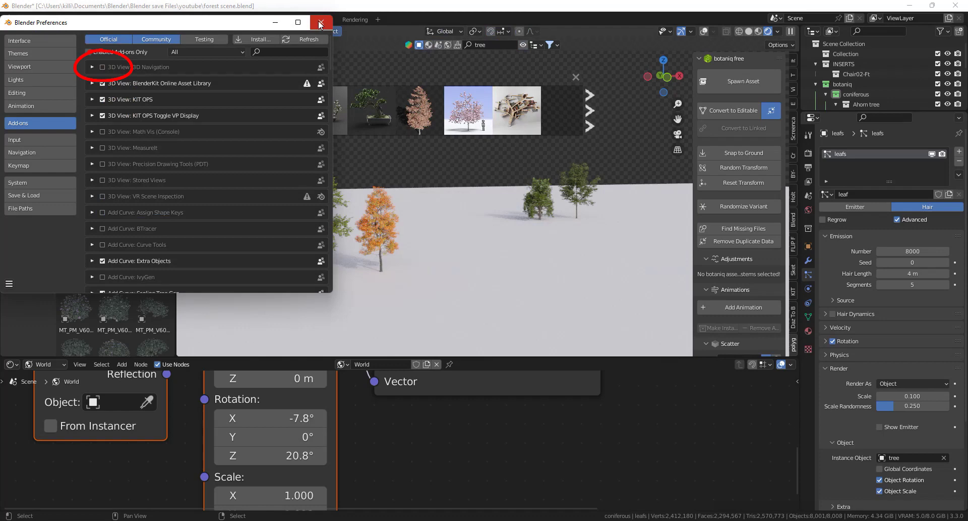
left_click(320, 24)
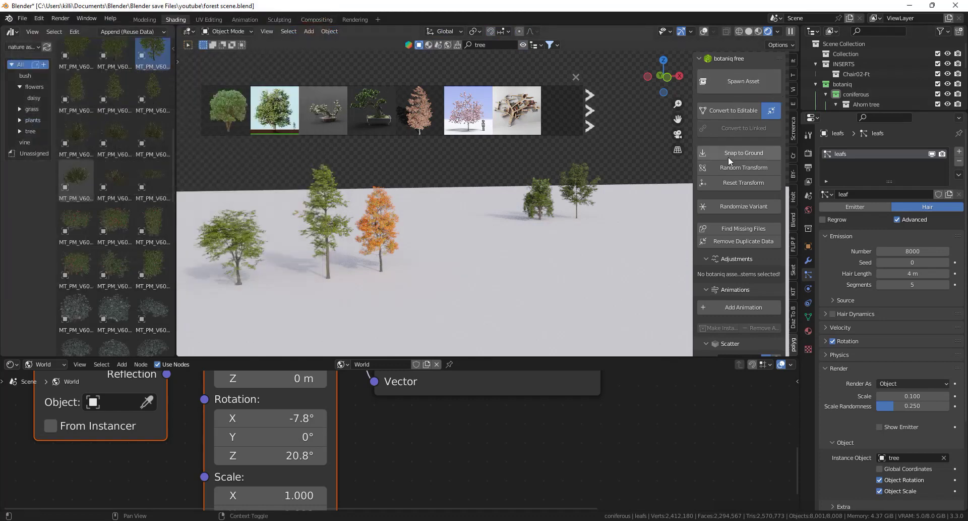
- Switch to the Maxtree site in the browser, open the free Plant Models Vol 60 product and set its format to Blender
scroll(728, 157, "down", 10)
scroll(731, 150, "up", 11)
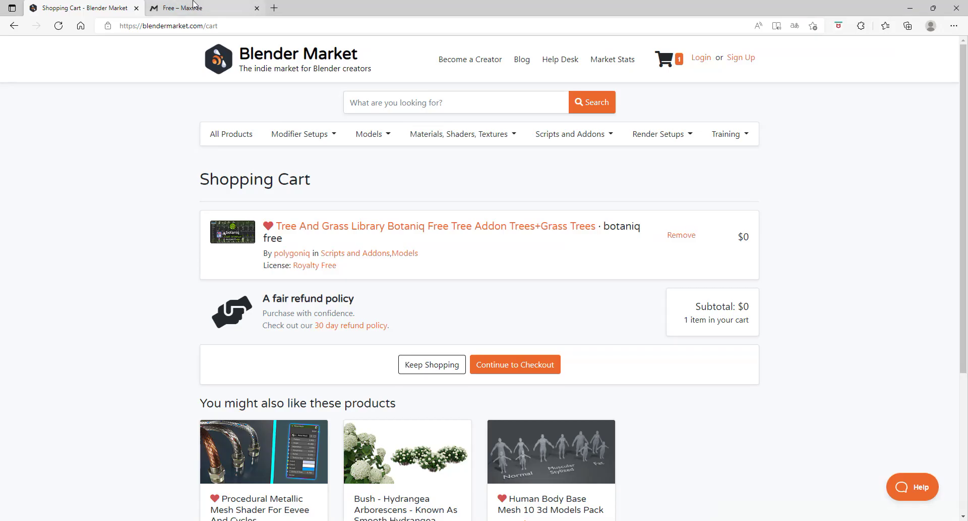
left_click(193, 6)
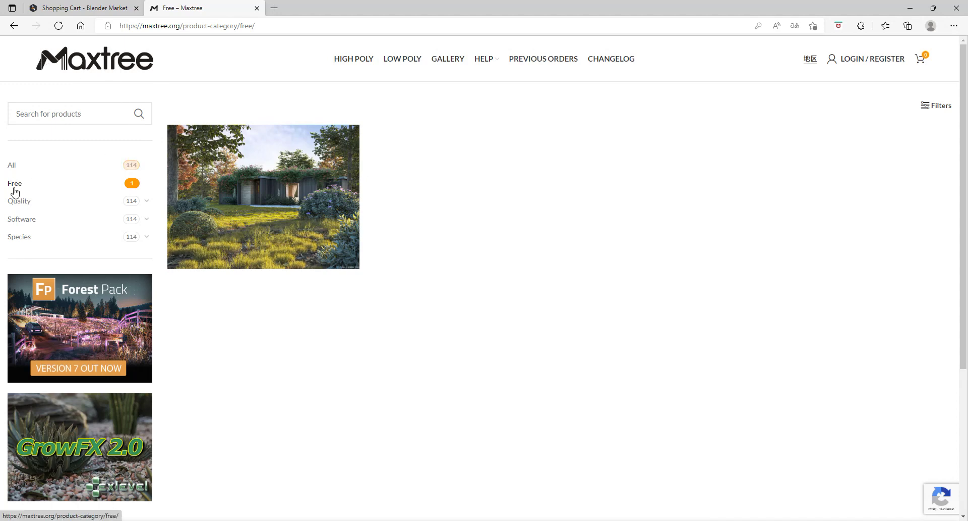
left_click(258, 204)
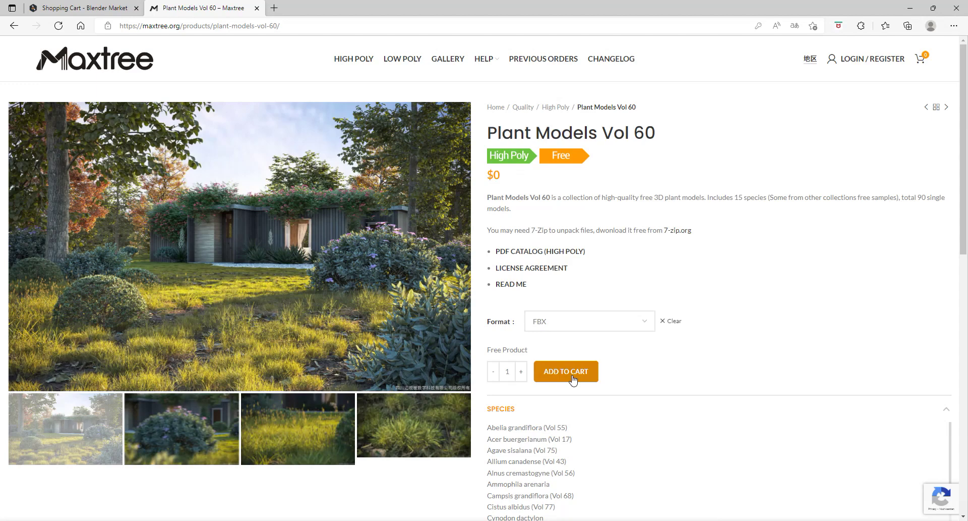
left_click(585, 321)
left_click(564, 354)
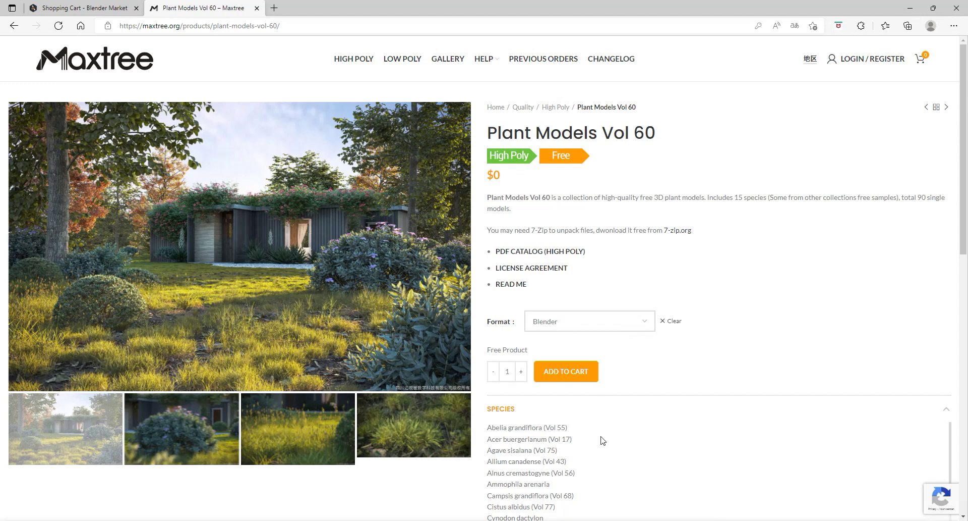
- Open the nature assets folder in File Explorer and select the Blender file MT_PM_V60_Abelia_grandiflora_01_01
key("super+e")
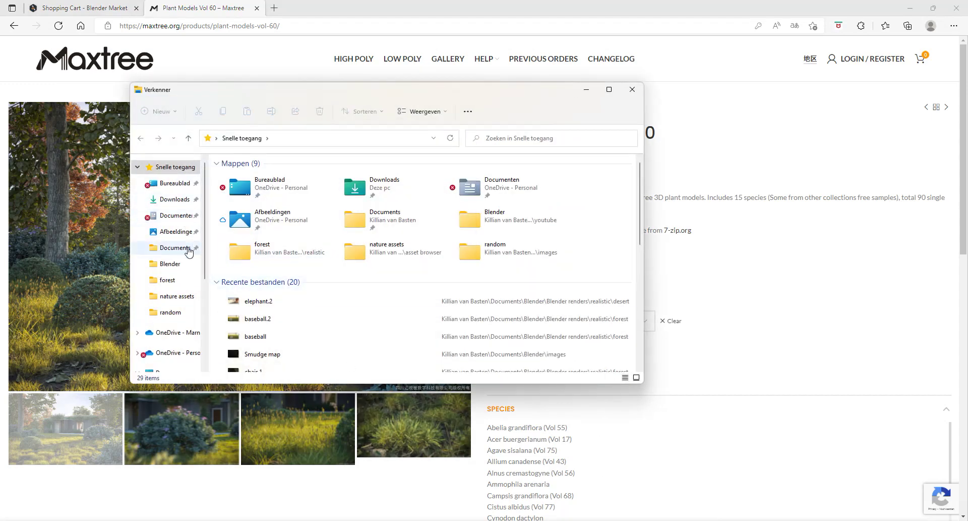
left_click(174, 295)
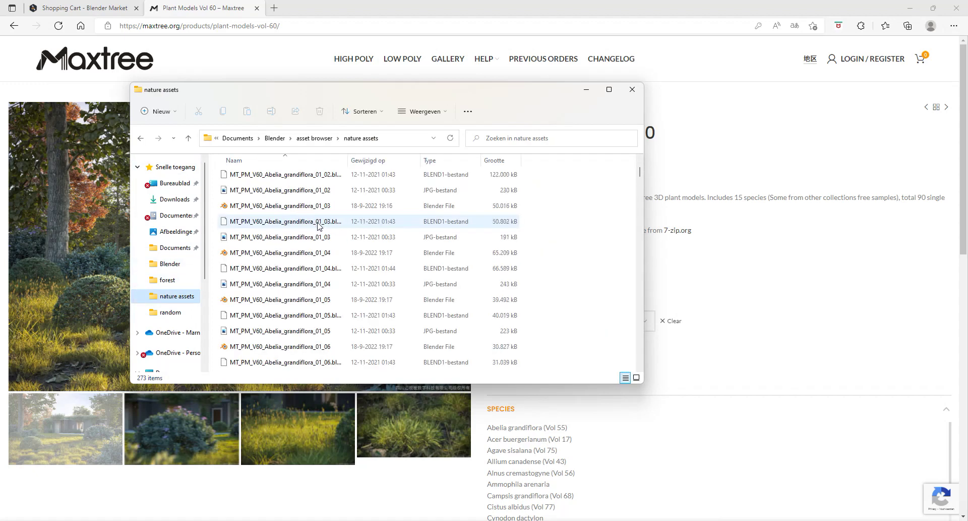
scroll(318, 225, "up", 2)
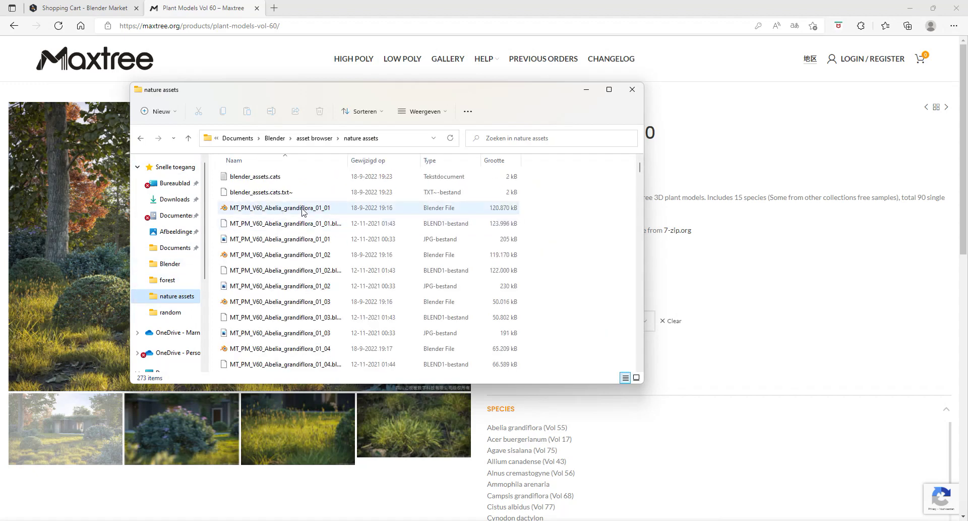
left_click(303, 212)
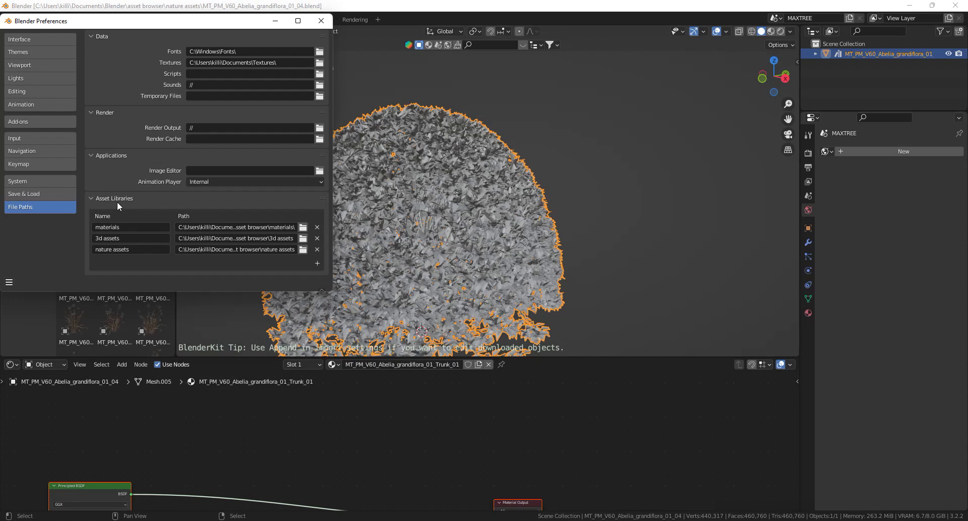
- Examine which folder the nature assets library points to in Blender's file path preferences, leaving the path as it is
left_click(303, 249)
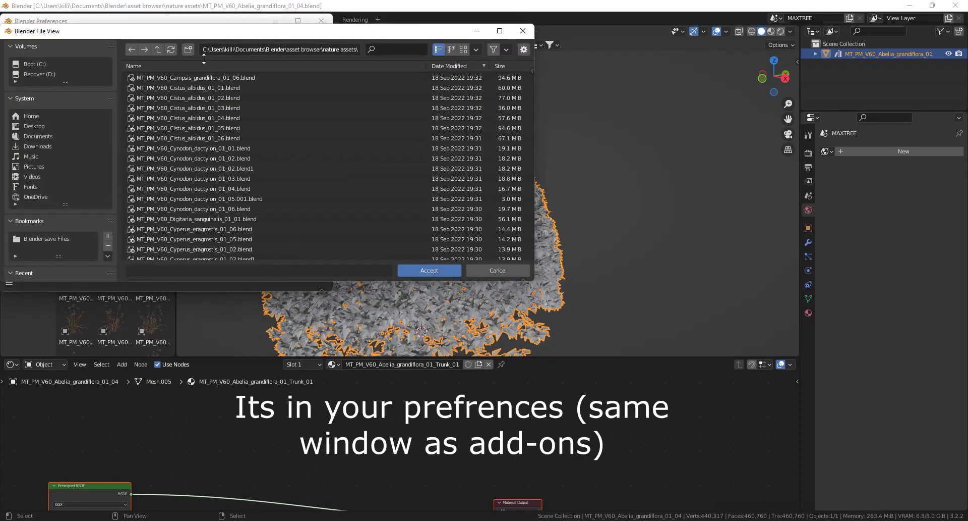
left_click(160, 49)
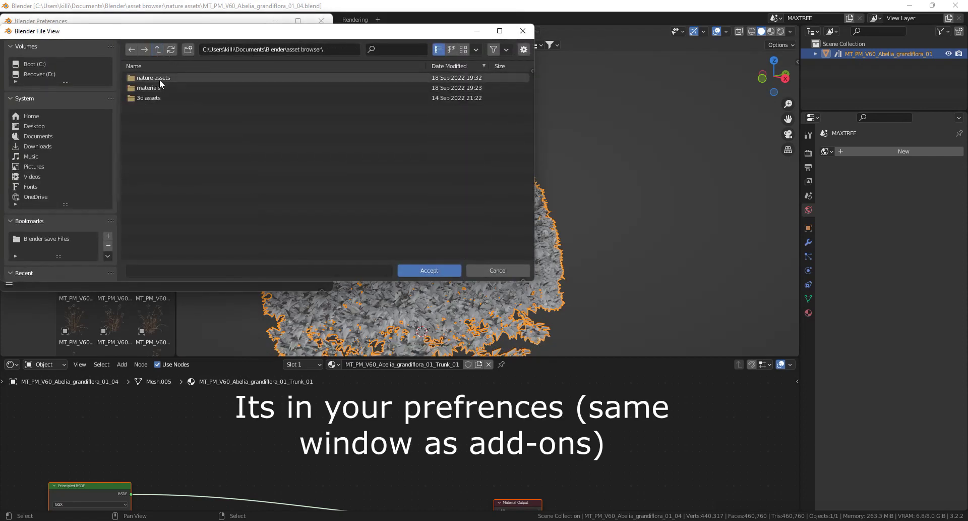
left_click(523, 31)
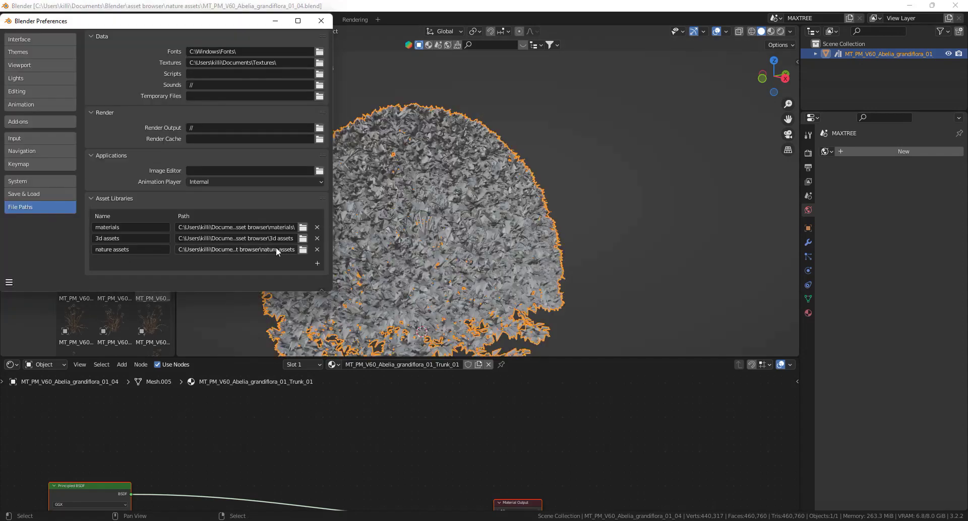
left_click(321, 21)
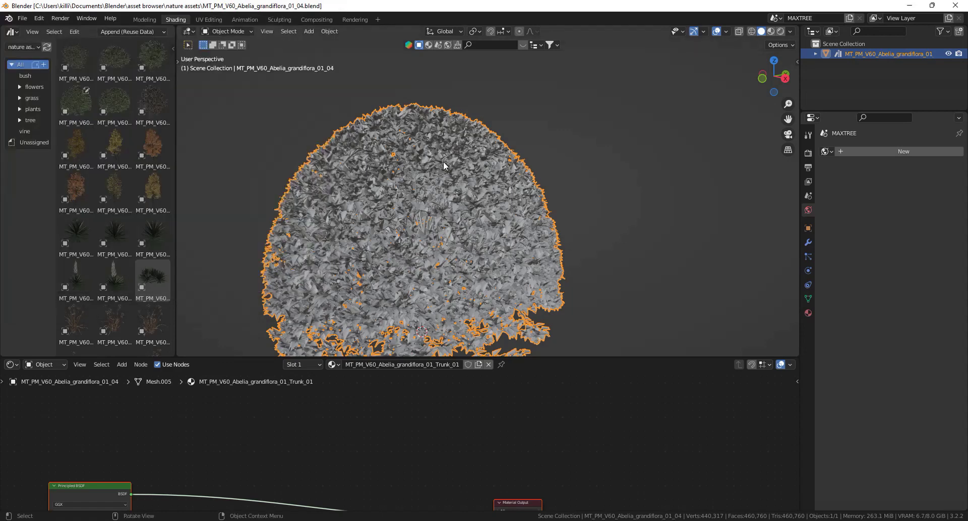
- Show the nature assets library in the asset browser and mark the MT_PM_V60_Abelia_grandiflora_01_04 plant as an asset
left_click(22, 48)
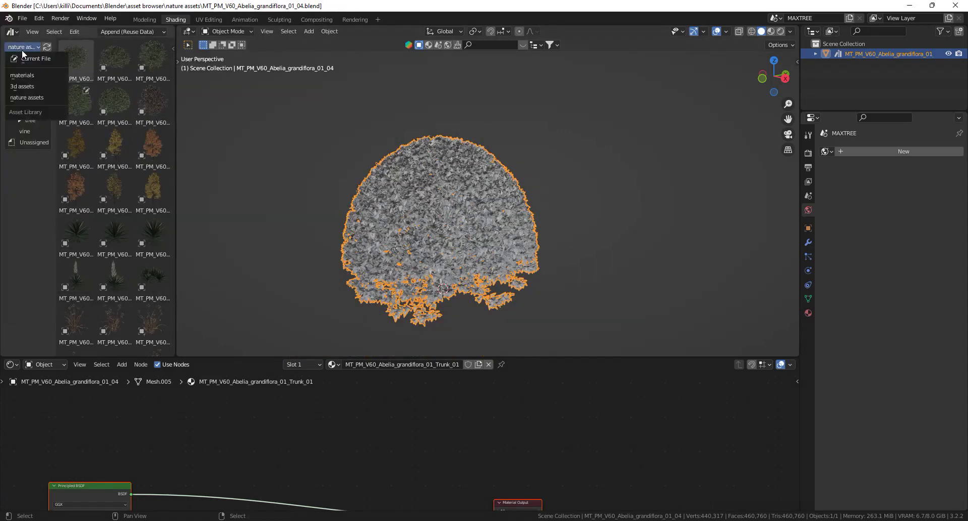
left_click(31, 99)
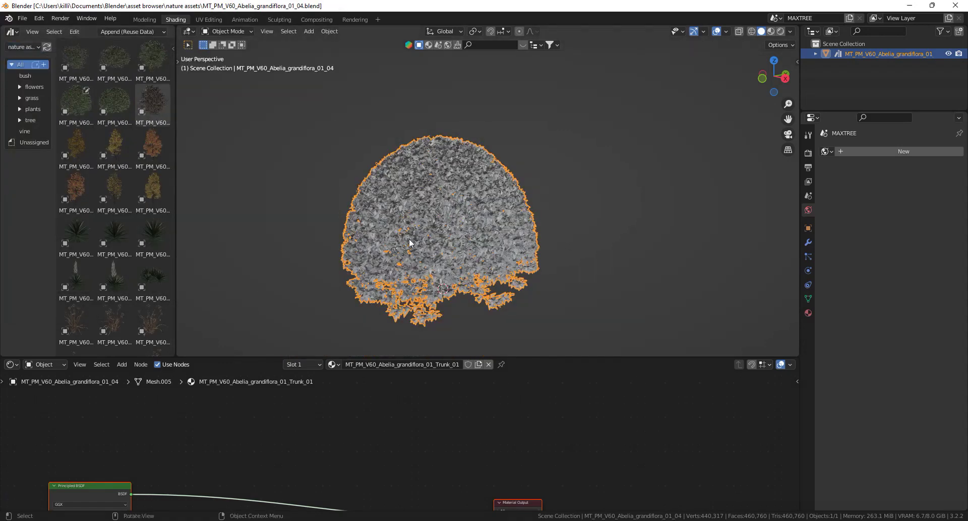
right_click(866, 54)
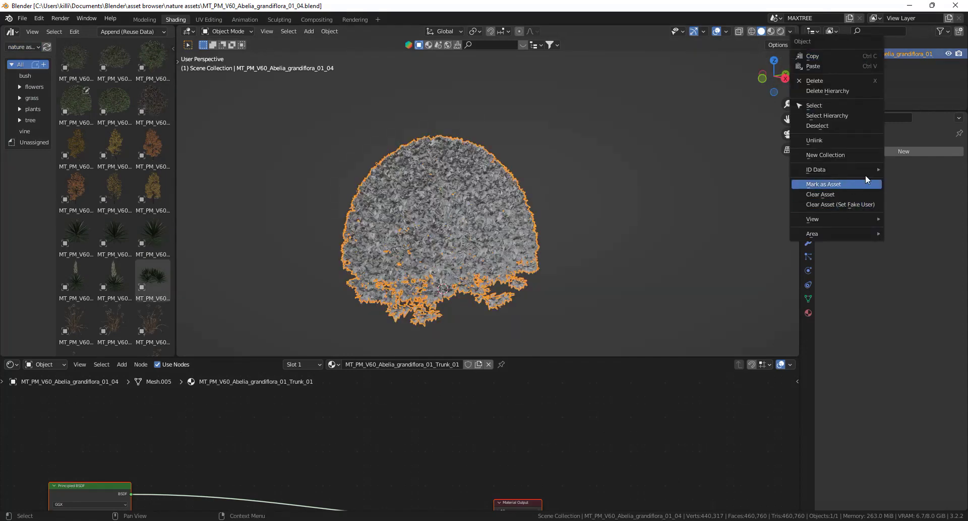
left_click(852, 184)
- Close all the open Blender windows that hold the individual Maxtree plant files
mouse_move(100, 479)
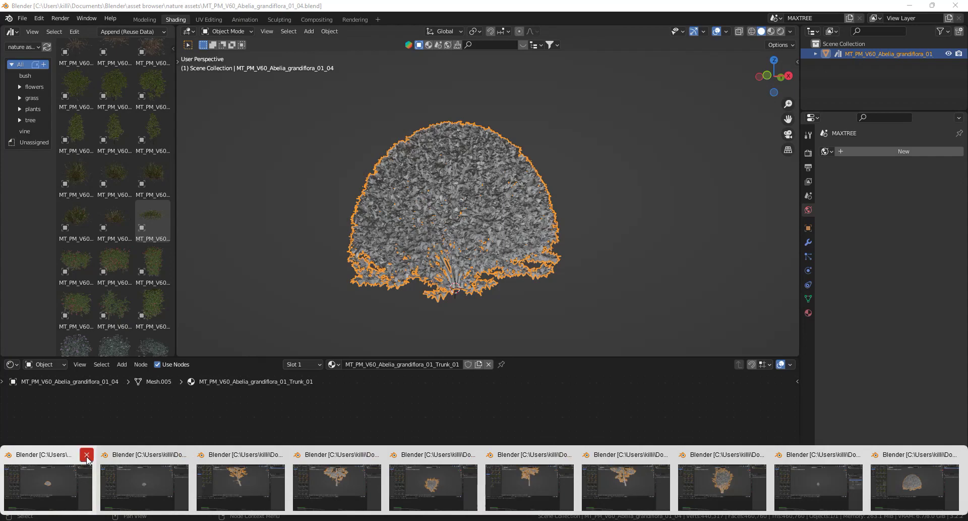
left_click(88, 454)
left_click(97, 450)
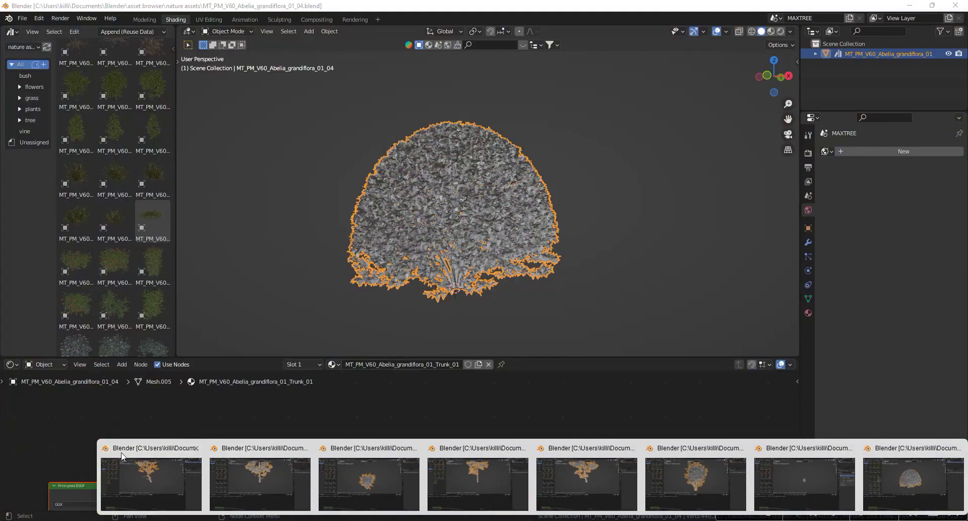
left_click(197, 448)
left_click(308, 447)
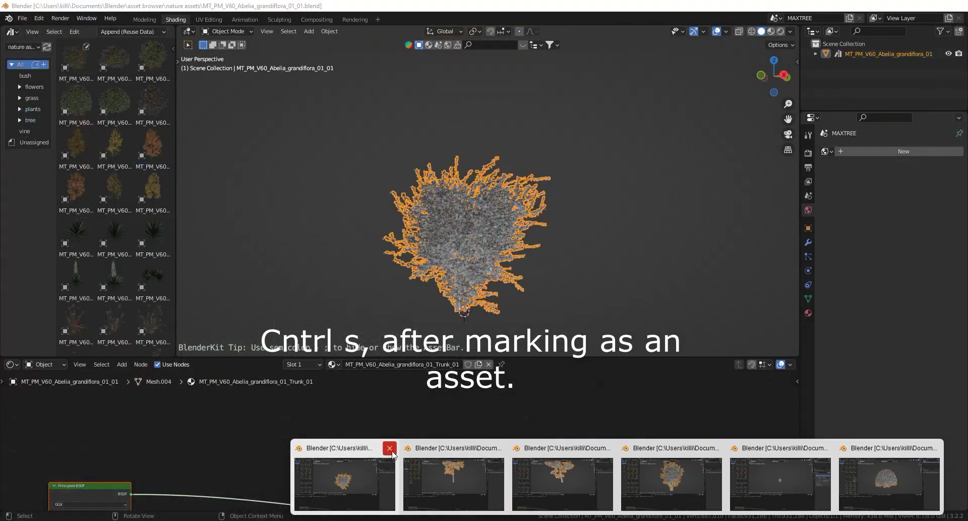
left_click(391, 448)
left_click(444, 448)
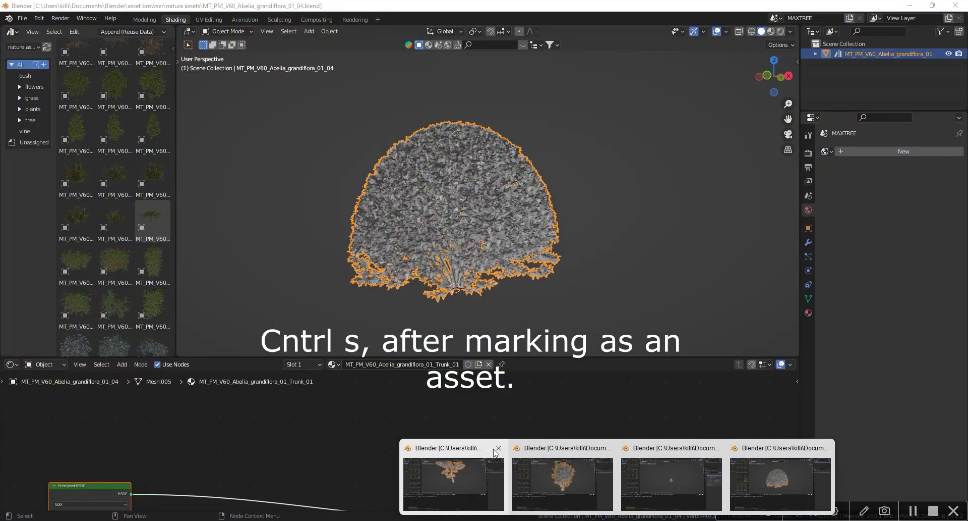
left_click(498, 448)
left_click(553, 448)
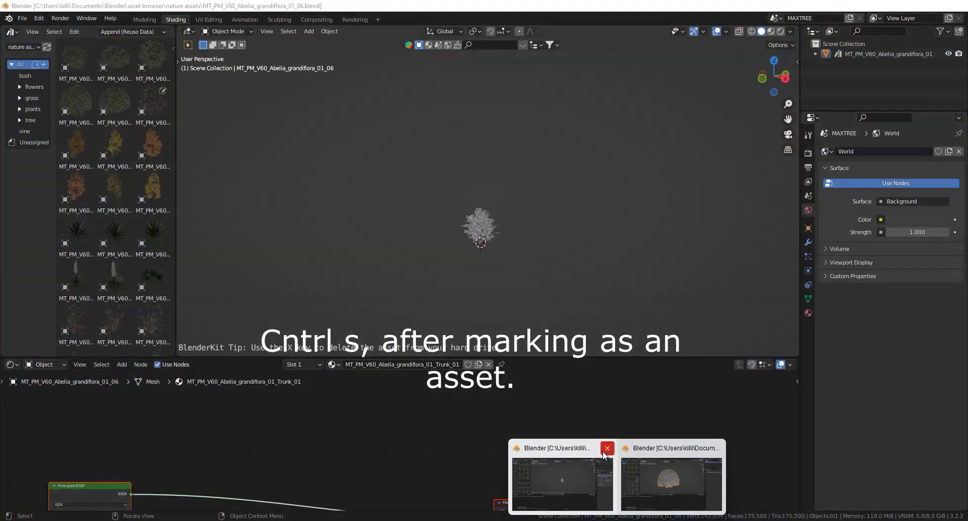
left_click(608, 447)
left_click(662, 447)
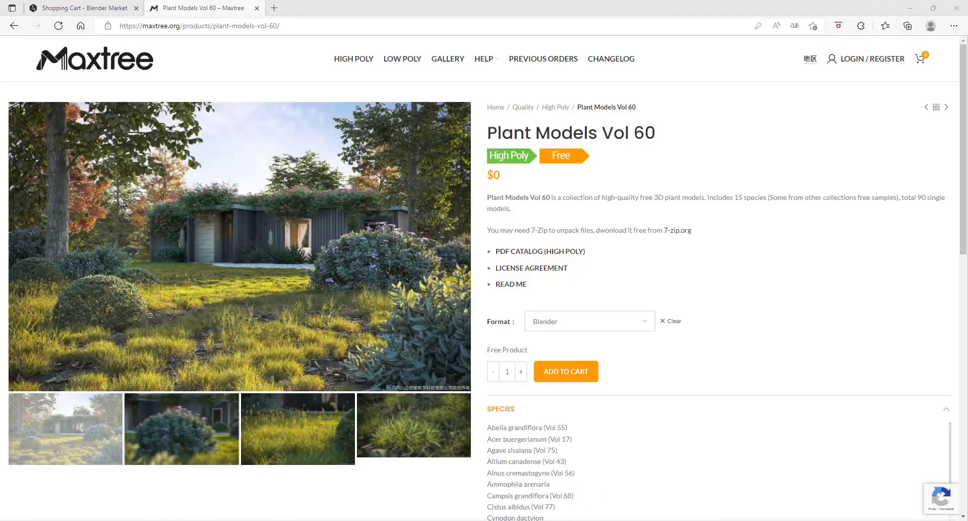
- Select the six MT_PM_V60_Abelia_grandiflora_01 and first four MT_PM_V60_Acer_buergerianum_01 Blender files in the nature assets folder and open them together
left_click(5, 26)
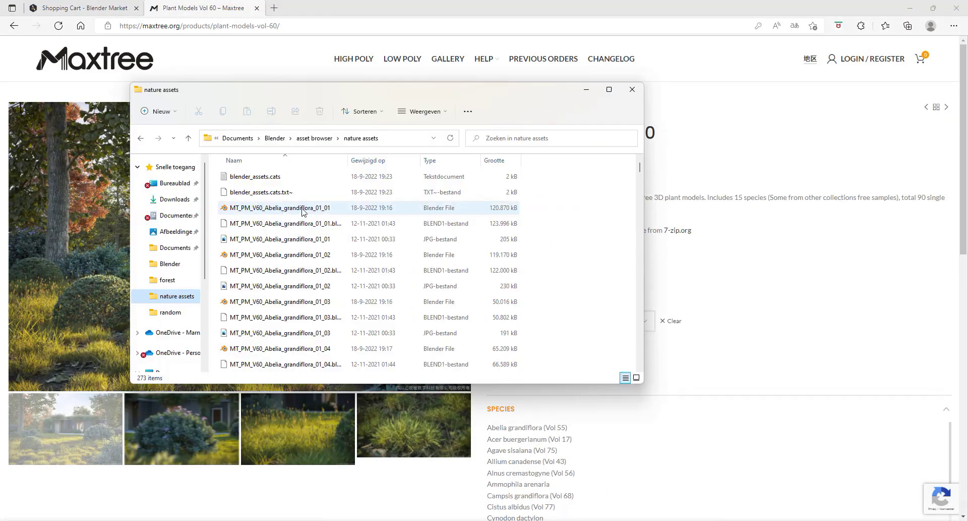
left_click(304, 211)
scroll(307, 232, "down", 1)
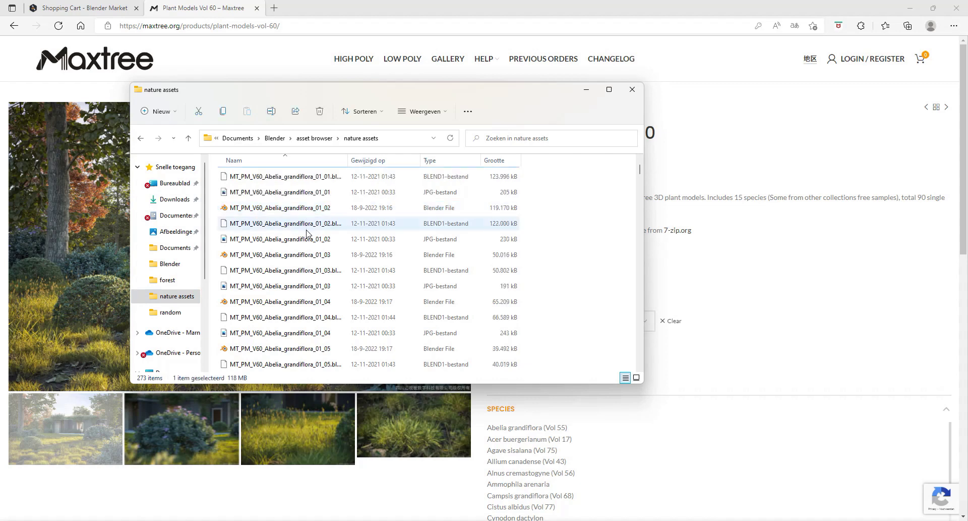
left_click(293, 208, "ctrl")
left_click(291, 254, "ctrl")
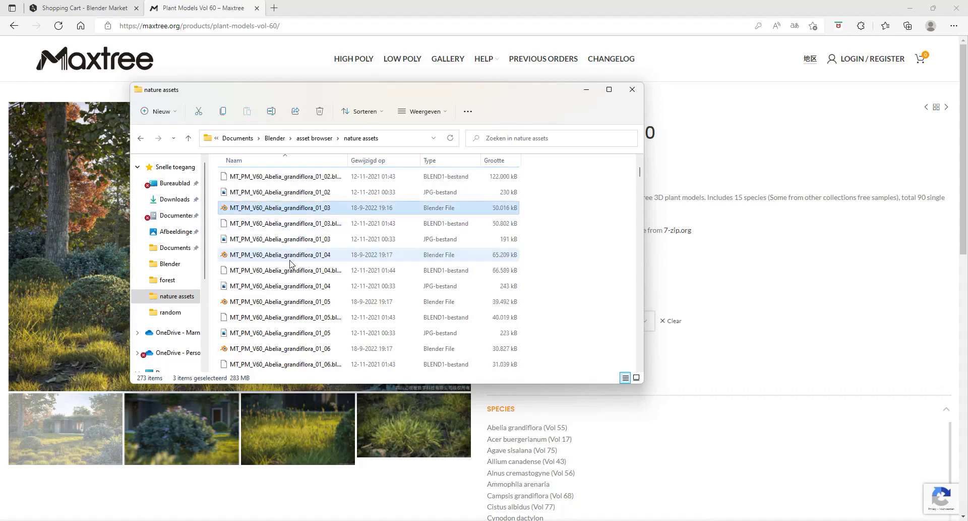
scroll(285, 260, "down", 2)
left_click(282, 207, "ctrl")
left_click(280, 254, "ctrl")
left_click(273, 302, "ctrl")
scroll(273, 302, "down", 1)
left_click(271, 301, "ctrl")
scroll(269, 298, "down", 1)
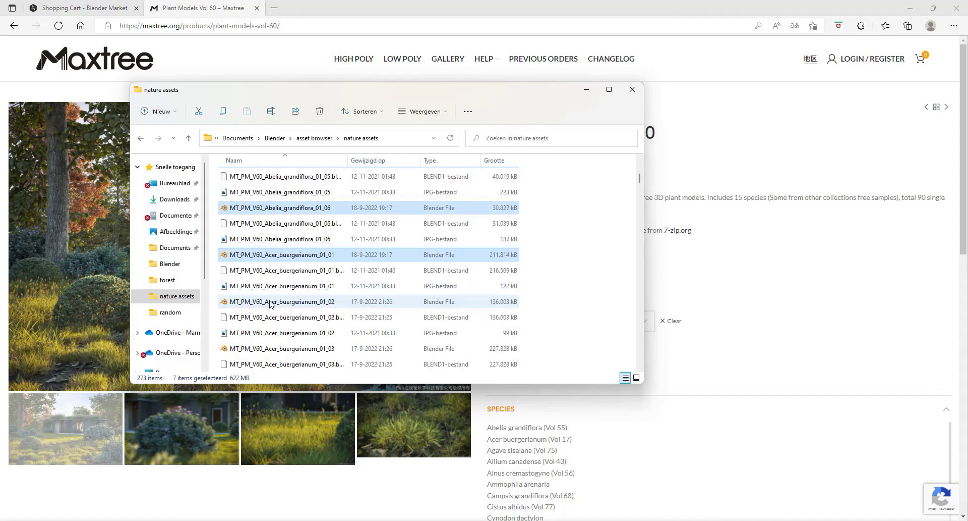
left_click(268, 301, "ctrl")
scroll(266, 301, "down", 1)
left_click(265, 301, "ctrl")
scroll(262, 303, "down", 1)
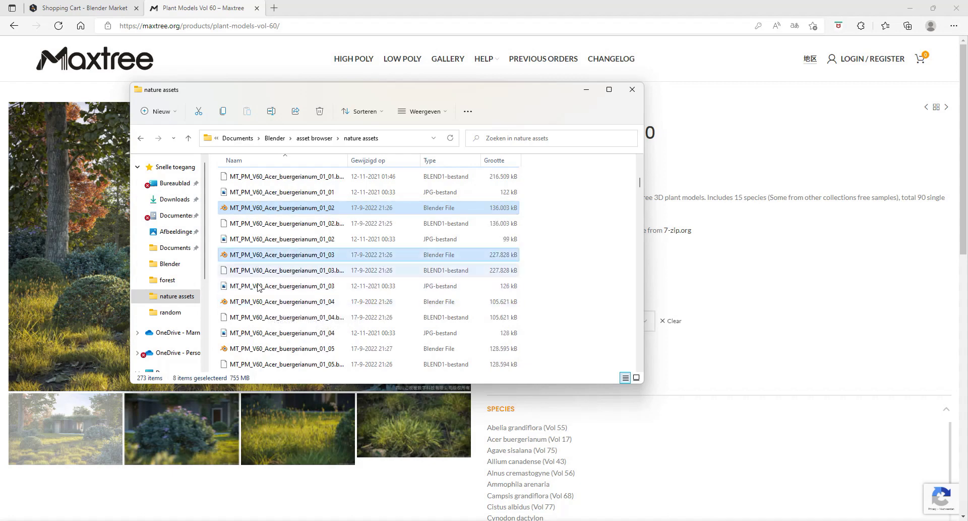
left_click(262, 303, "ctrl")
right_click(263, 303)
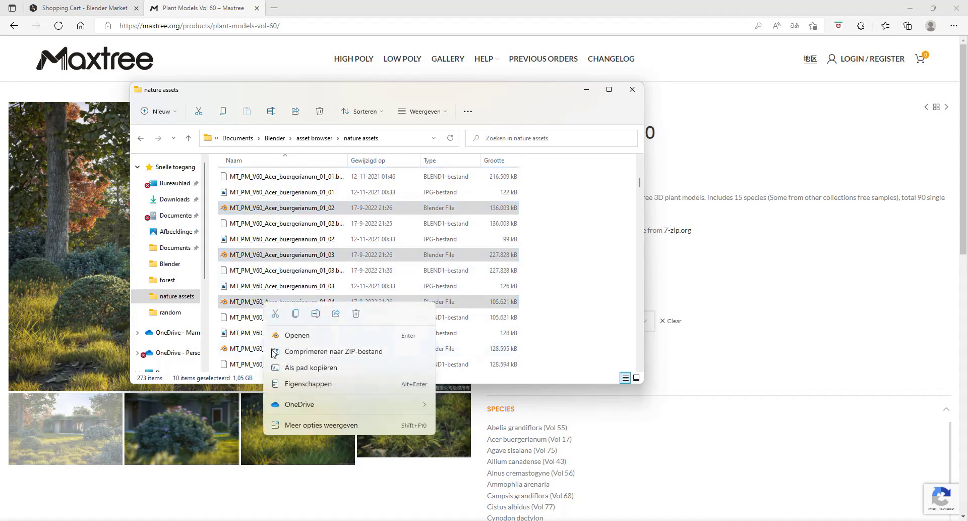
left_click(327, 337)
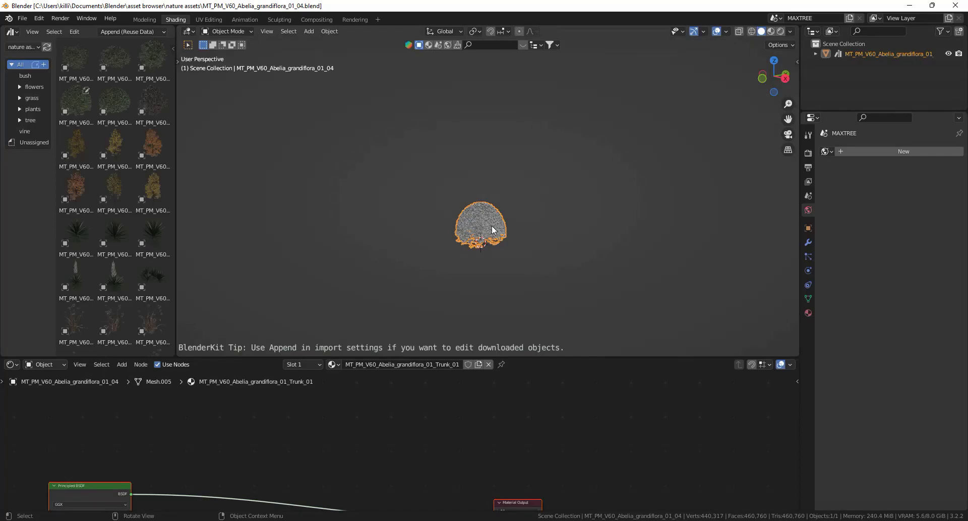
- Mark the MT_PM_V60_Abelia_grandiflora_01_04 object as an asset and save its file
right_click(860, 53)
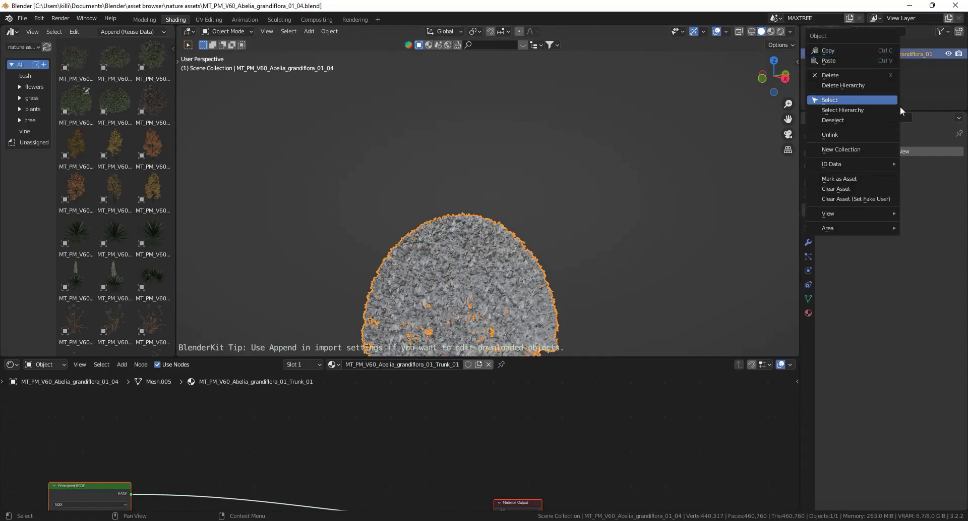
left_click(855, 180)
key("ctrl+s")
scroll(465, 212, "down", 6)
scroll(465, 212, "up", 6)
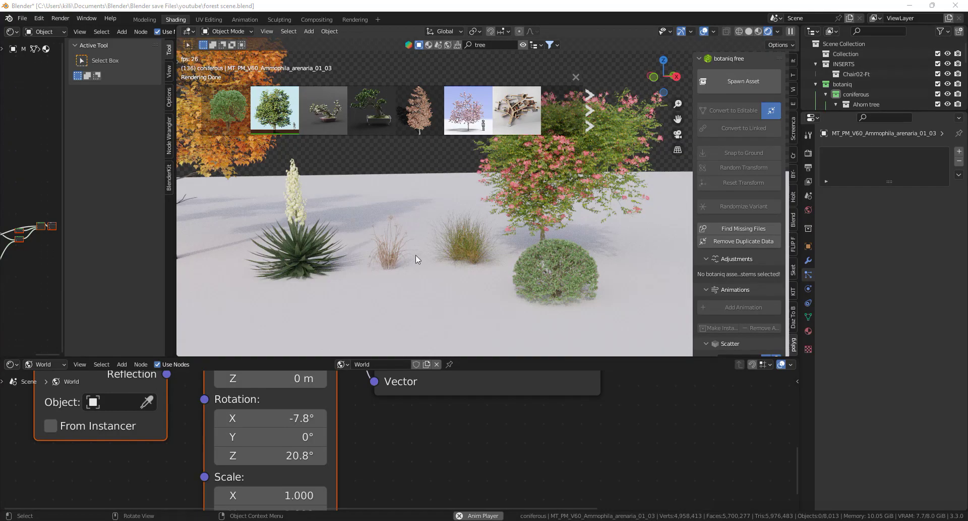
- Turn the narrow node editor beside the viewport of the forest scene into an asset browser showing the current file's assets
left_click(14, 33)
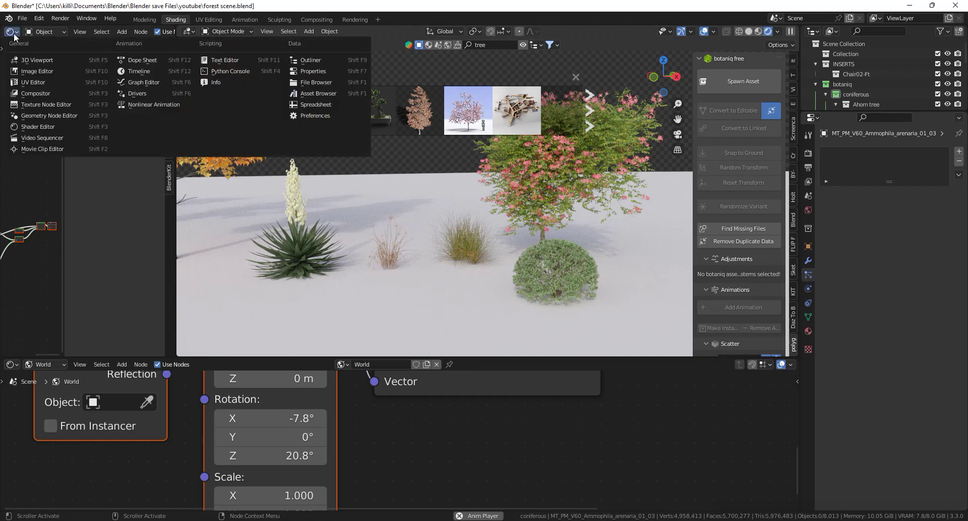
left_click(310, 97)
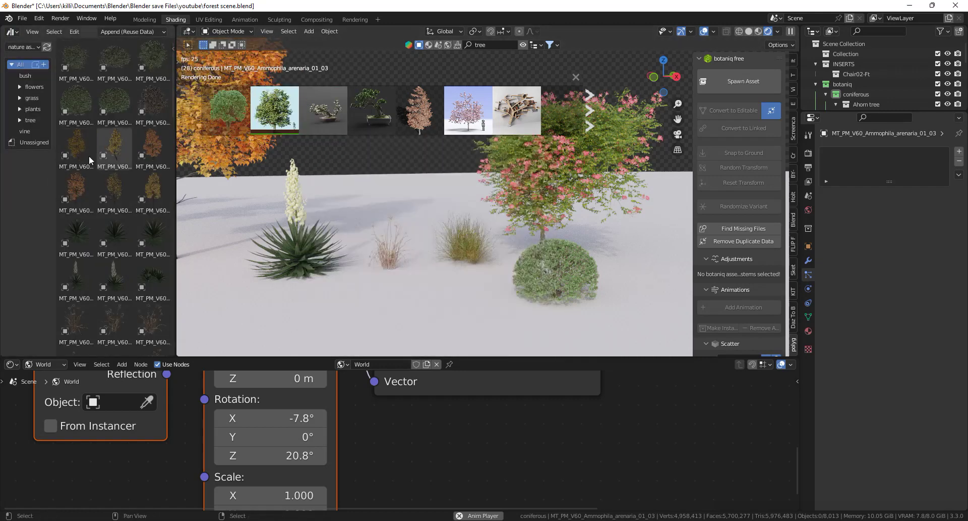
left_click(26, 46)
left_click(35, 58)
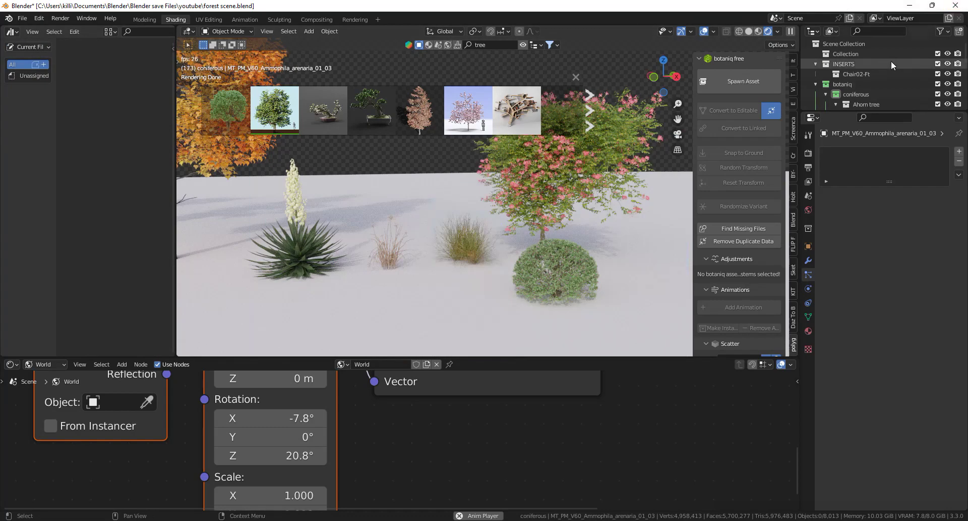
- Switch the forest scene's asset browser to the nature assets library
scroll(868, 75, "down", 4)
scroll(851, 81, "up", 4)
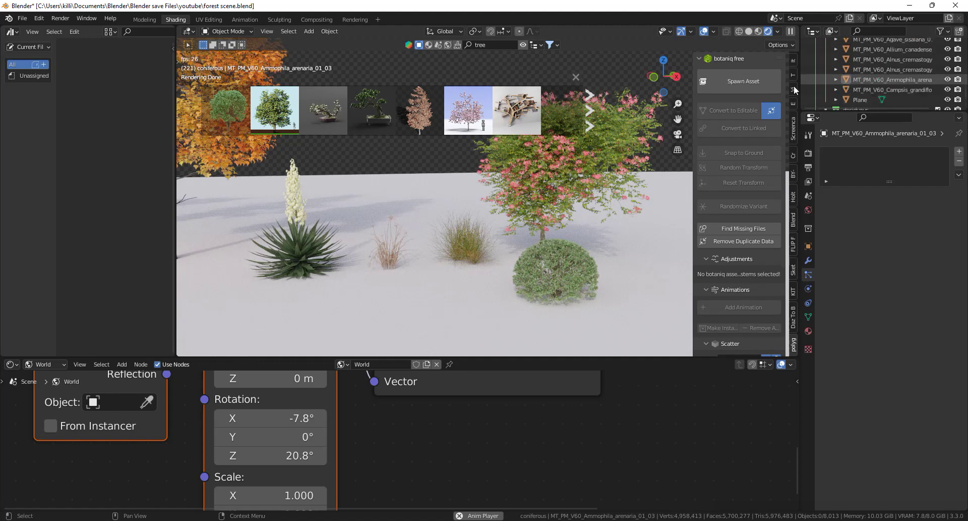
left_click(29, 46)
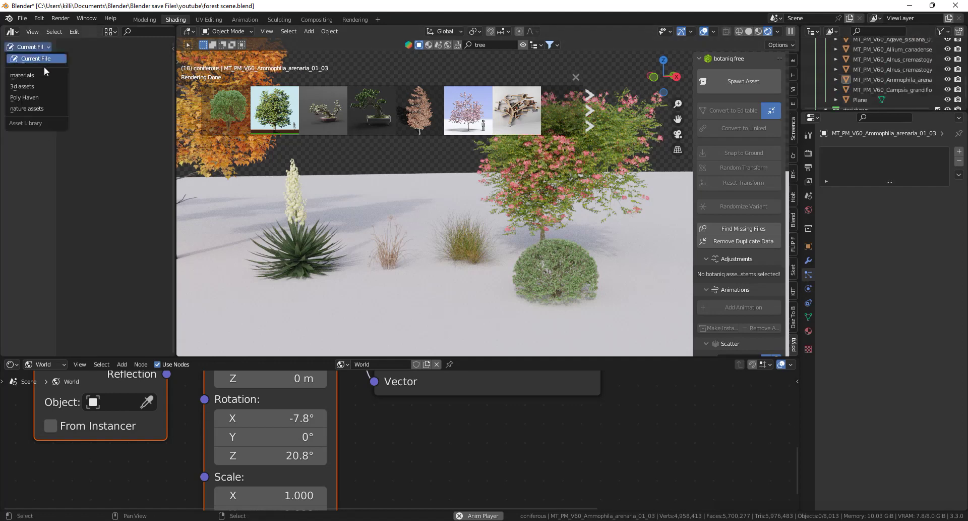
left_click(31, 110)
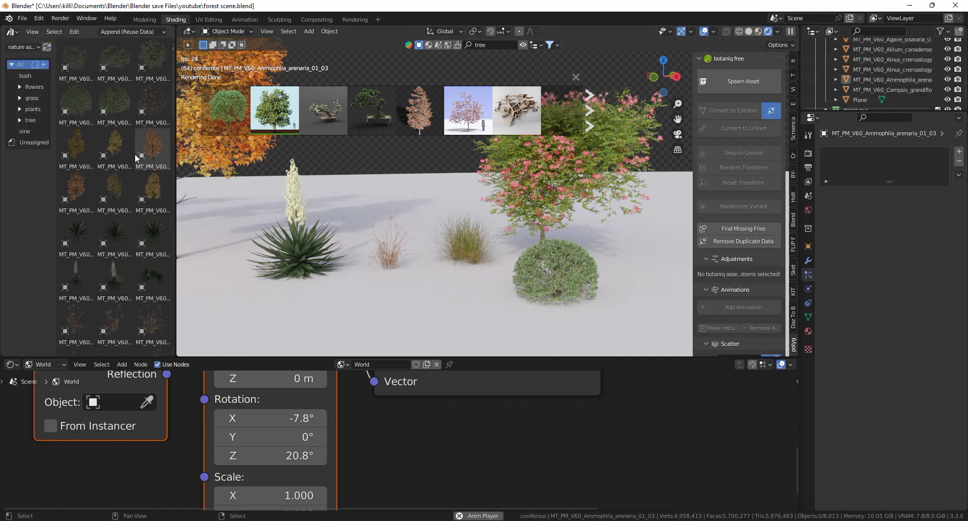
scroll(120, 157, "up", 12)
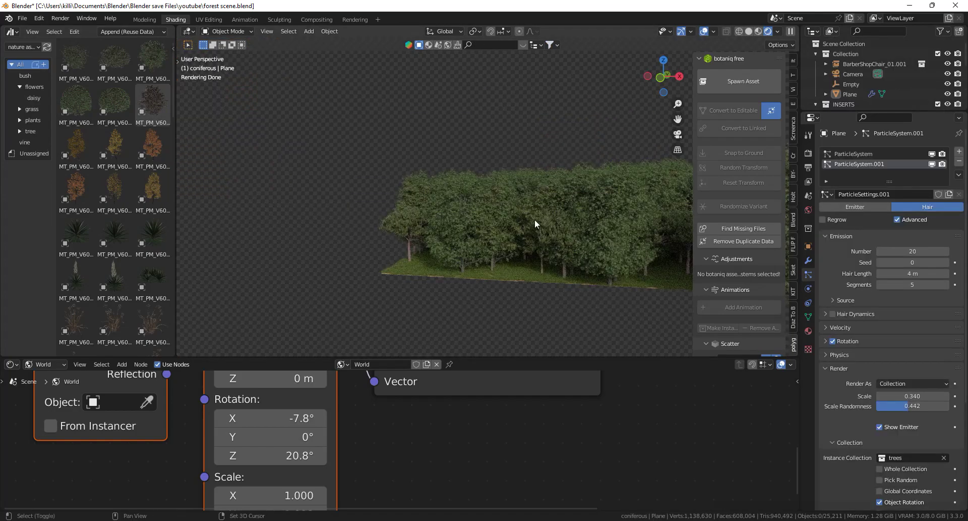
middle_click_drag(534, 219, 446, 217)
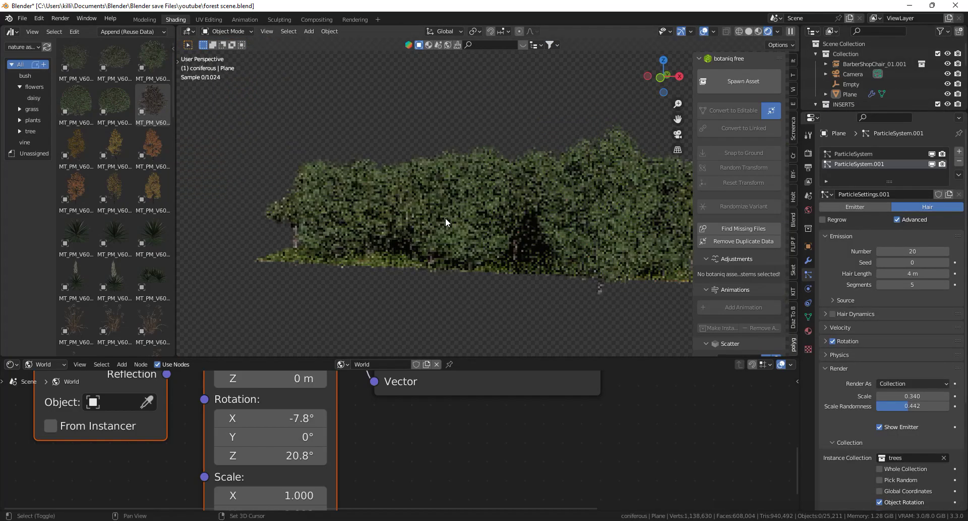
middle_click_drag(478, 190, 568, 207)
scroll(568, 207, "up", 5)
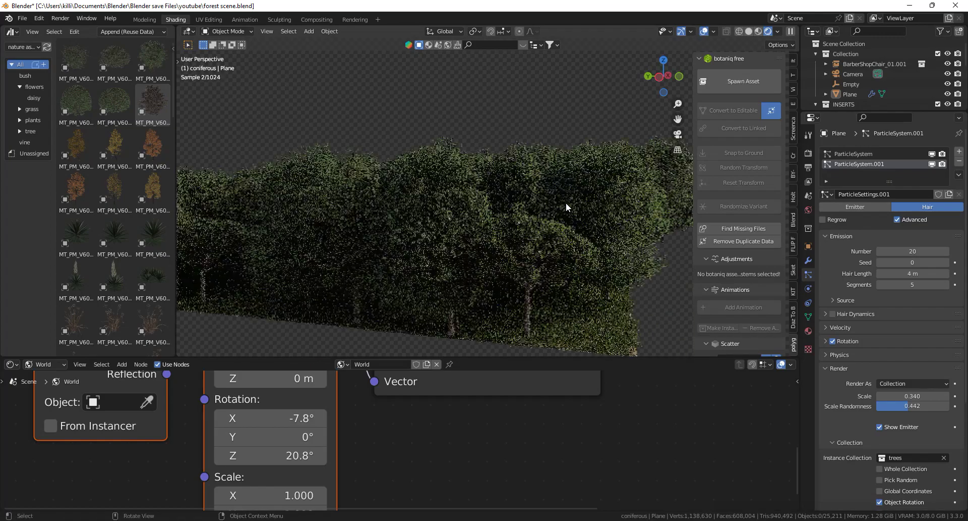
middle_click_drag(562, 206, 454, 222)
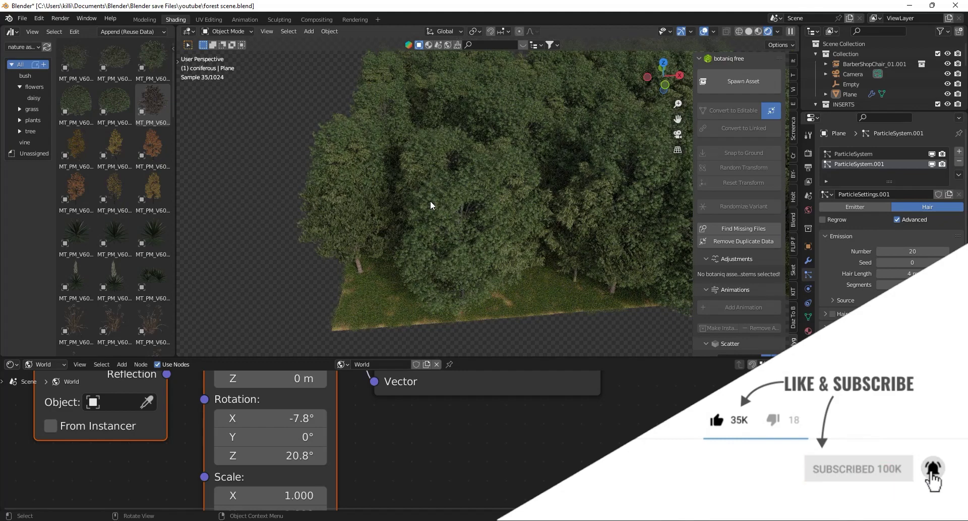